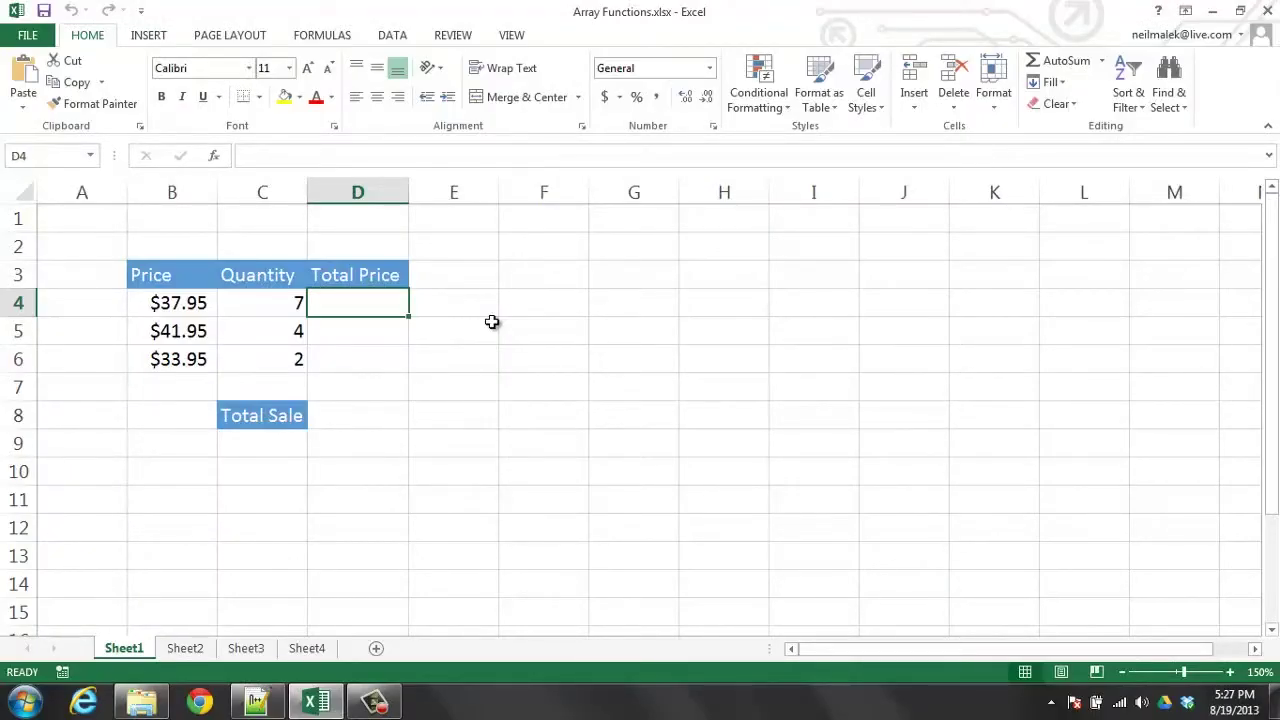
Step: Enter =B4*C4 in D4 and fill it down to D6
{"action": "type", "text": "="}
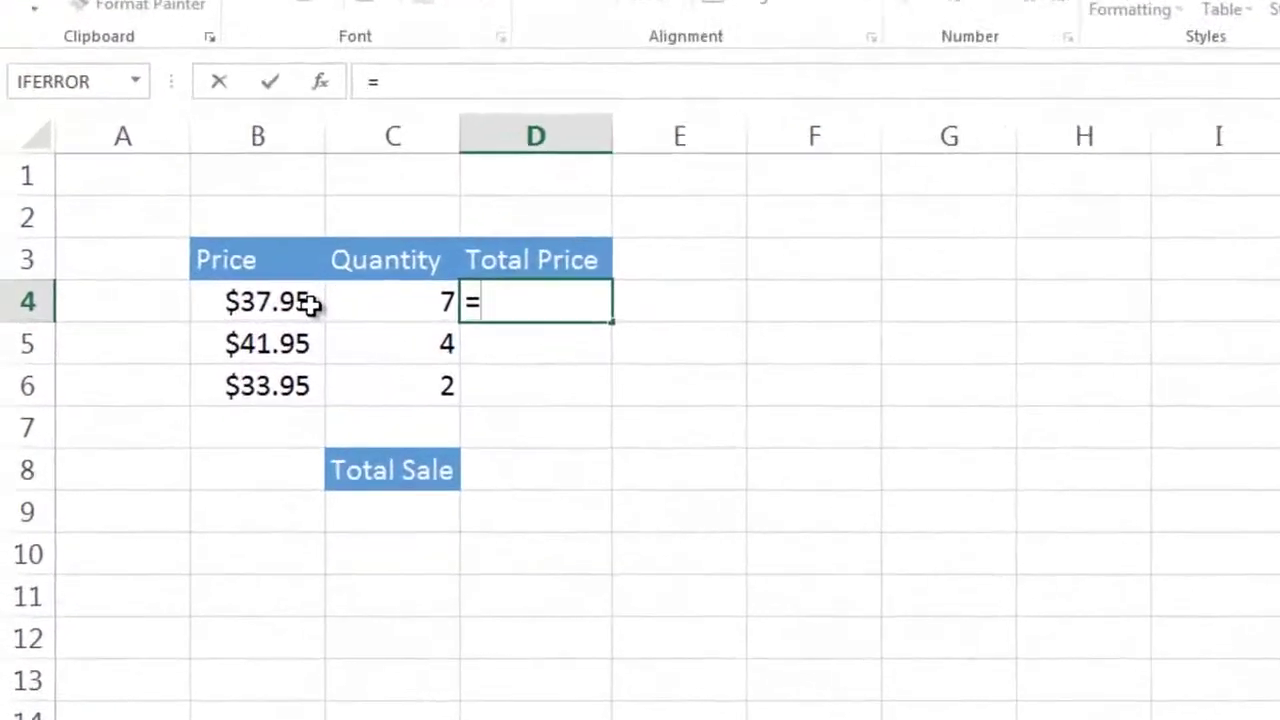
{"action": "left_click", "coordinate": [311, 303]}
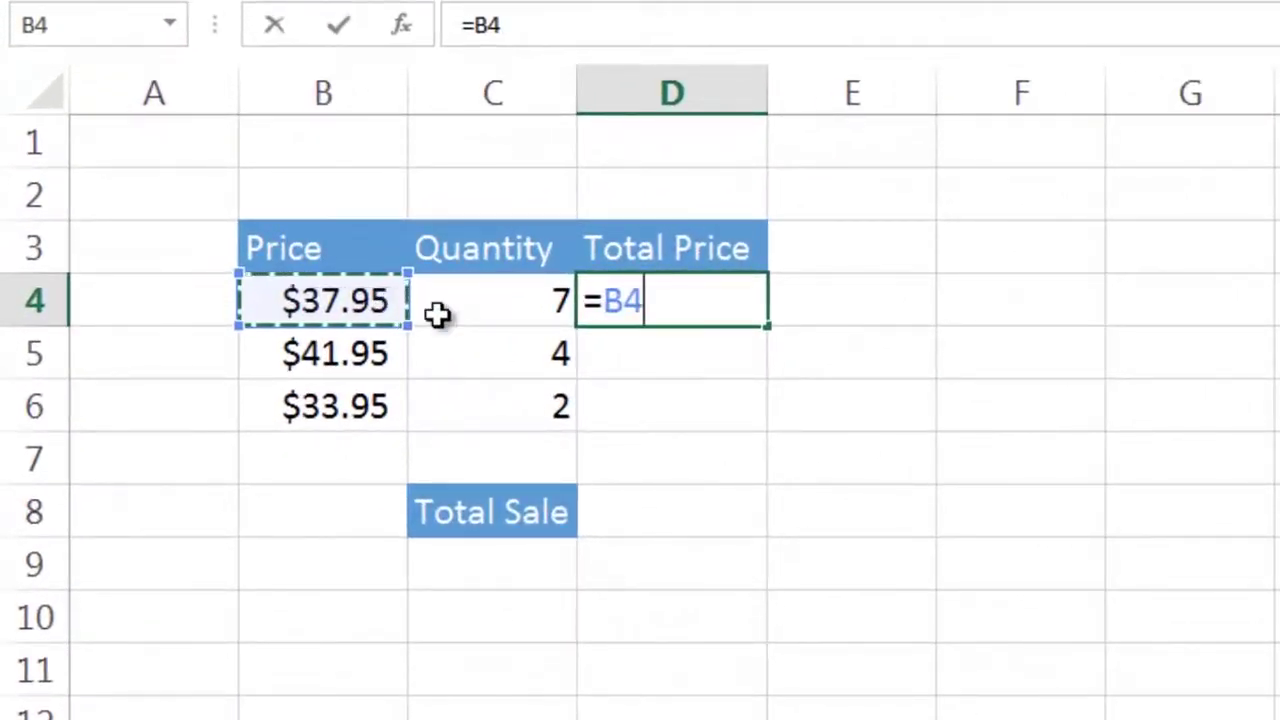
{"action": "type", "text": "*"}
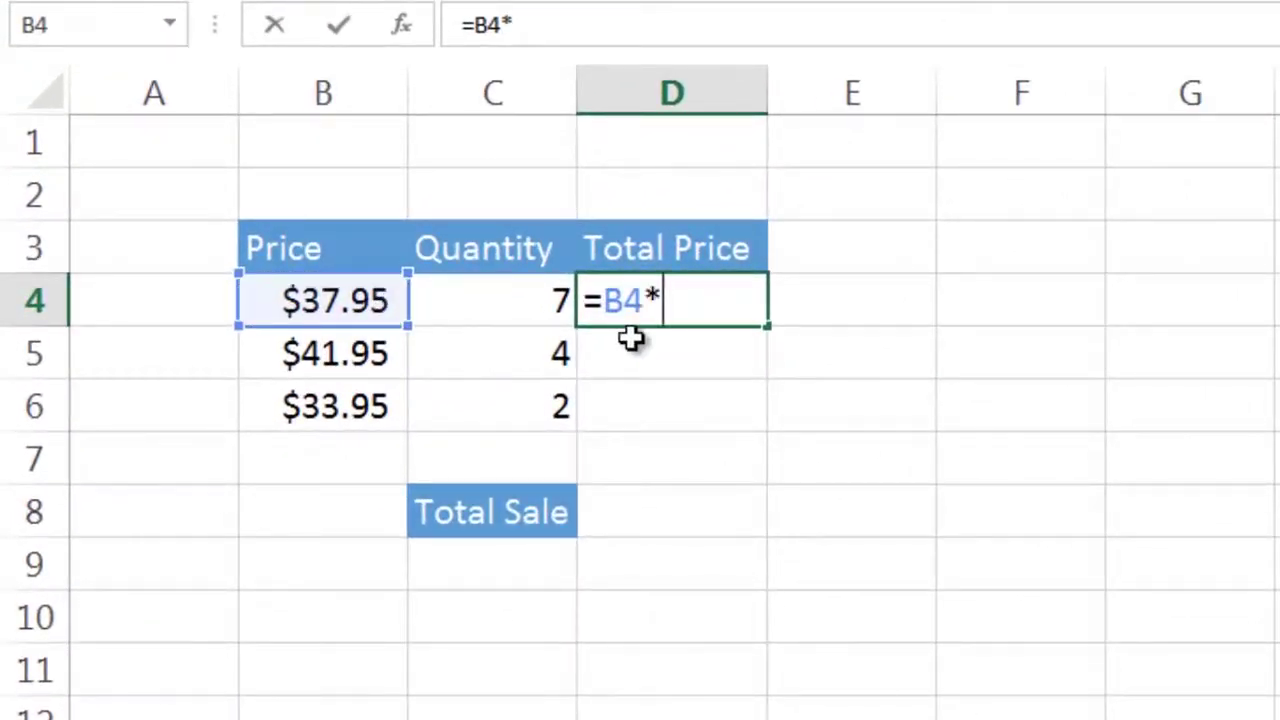
{"action": "left_click", "coordinate": [514, 295]}
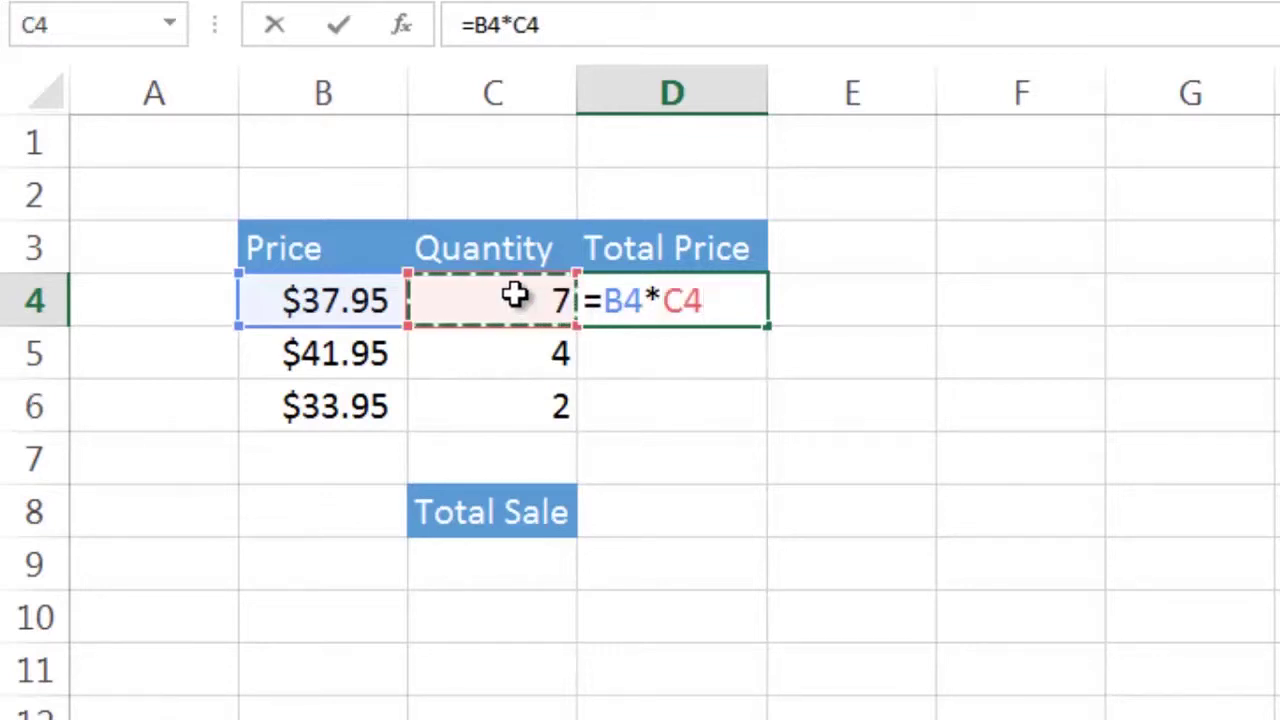
{"action": "key", "text": "ctrl+Return"}
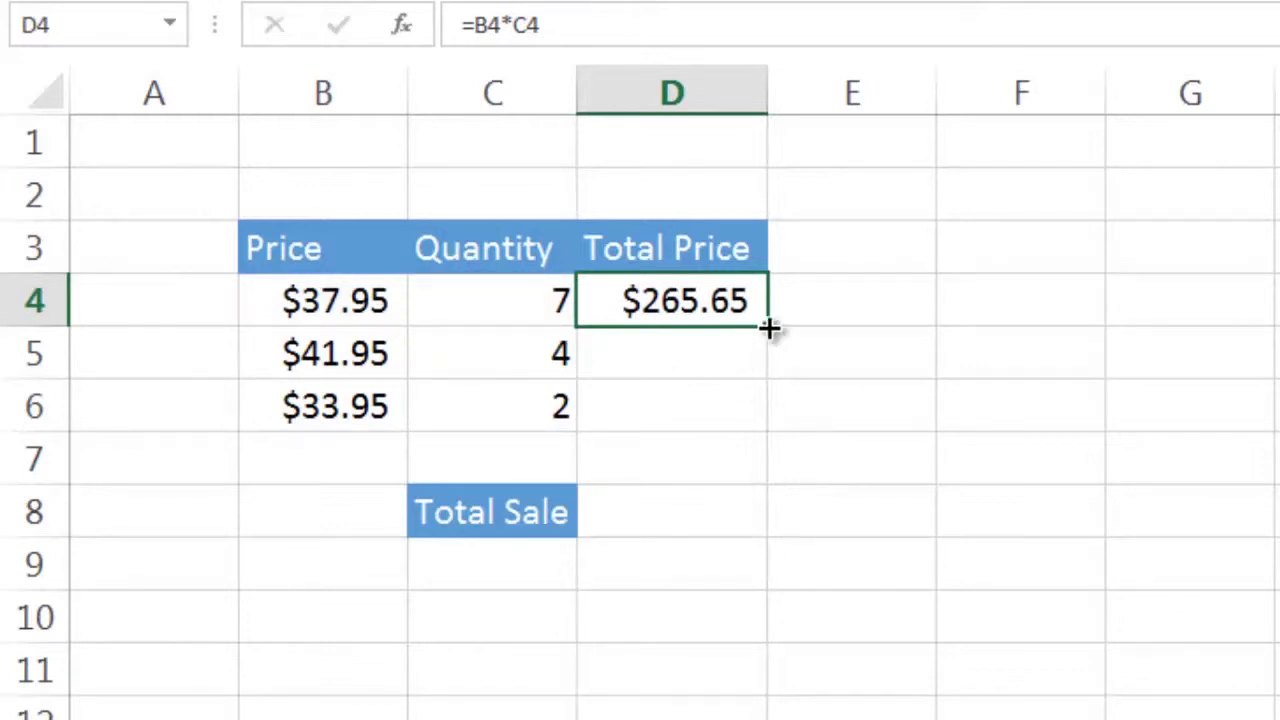
{"action": "left_click_drag", "start_coordinate": [768, 328], "coordinate": [757, 429]}
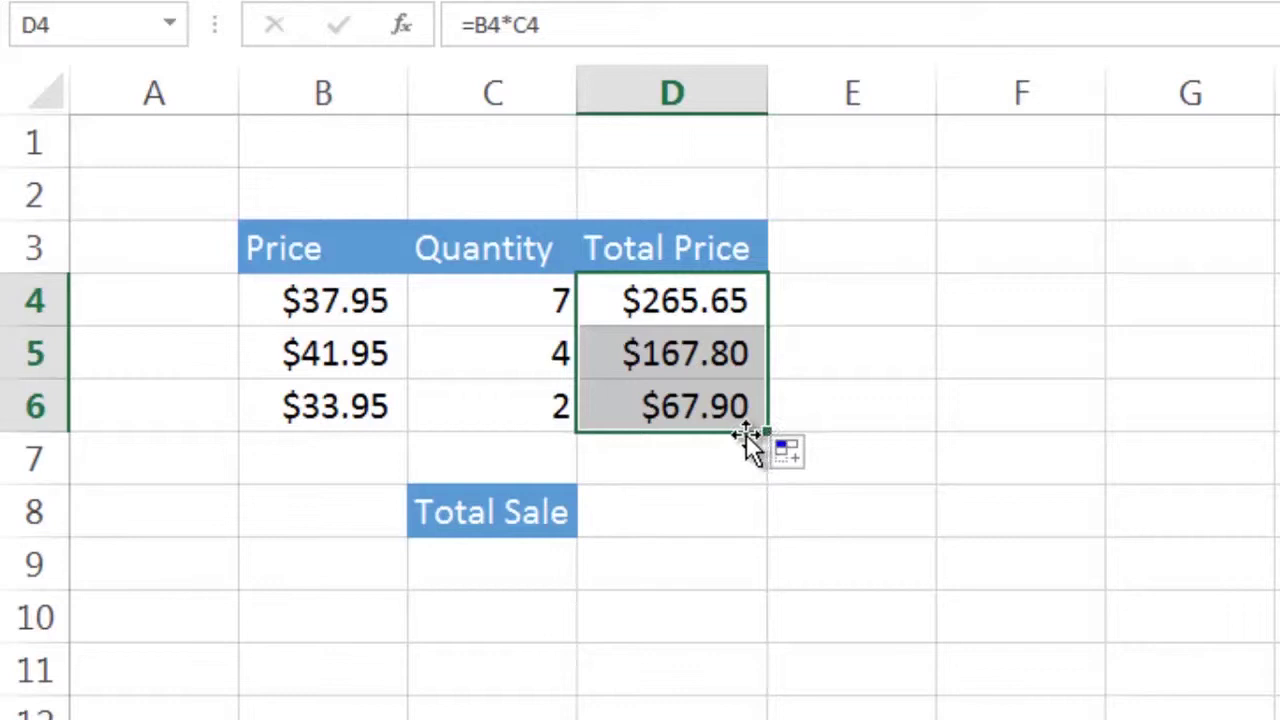
Step: Check the row totals in D4:D6: $265.65, $167.80 and $67.90
{"action": "left_click", "coordinate": [367, 310]}
{"action": "left_click_drag", "start_coordinate": [367, 310], "coordinate": [640, 306]}
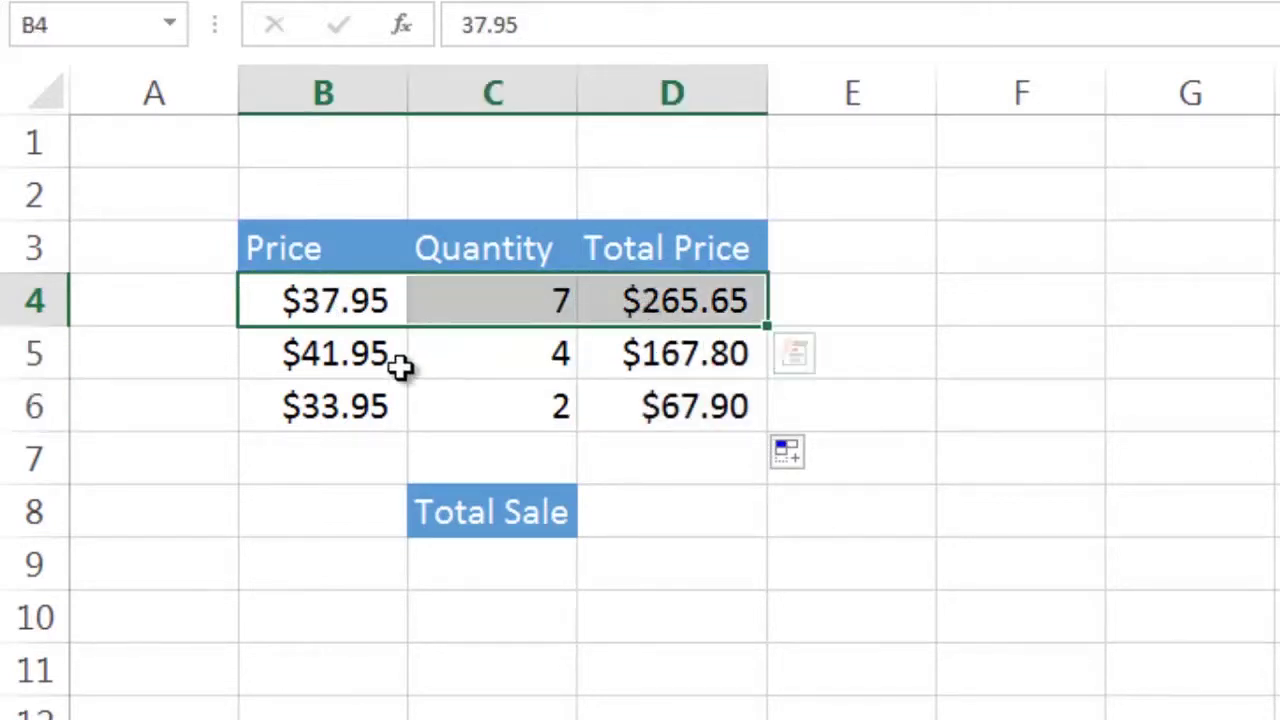
{"action": "left_click_drag", "start_coordinate": [400, 366], "coordinate": [710, 355]}
{"action": "left_click_drag", "start_coordinate": [337, 408], "coordinate": [705, 418]}
{"action": "left_click_drag", "start_coordinate": [686, 309], "coordinate": [695, 410]}
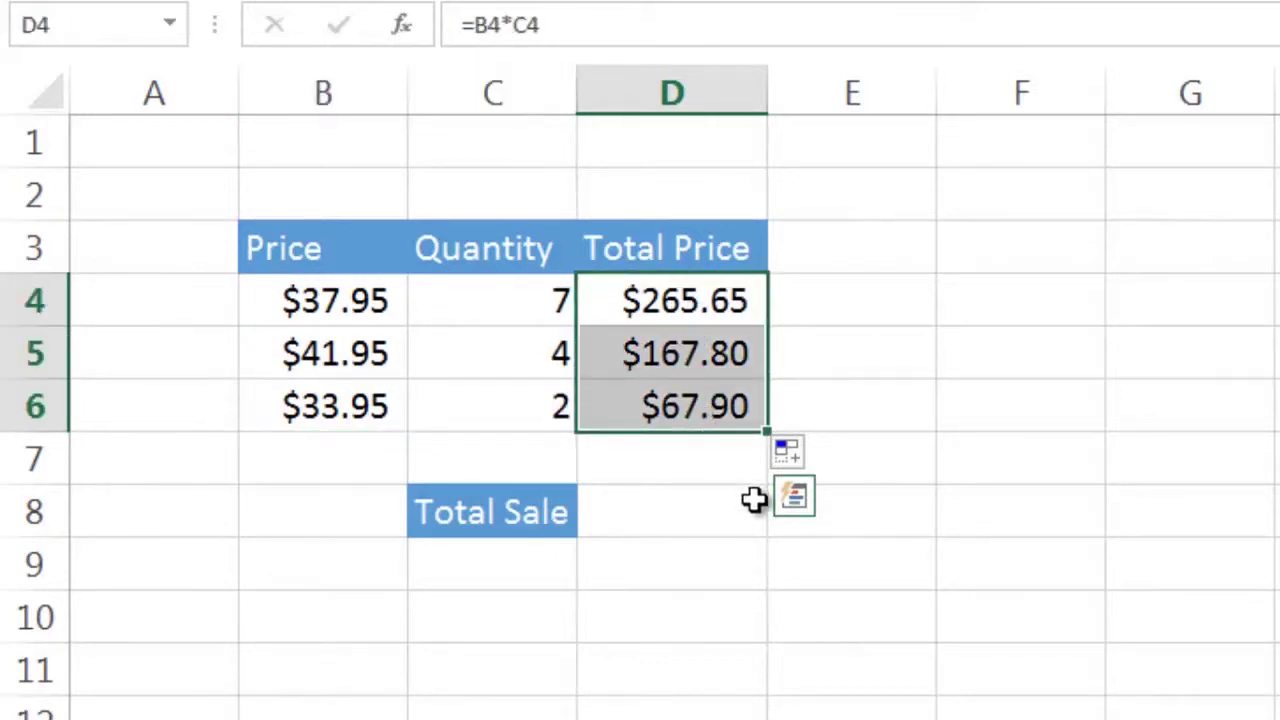
{"action": "left_click", "coordinate": [686, 514]}
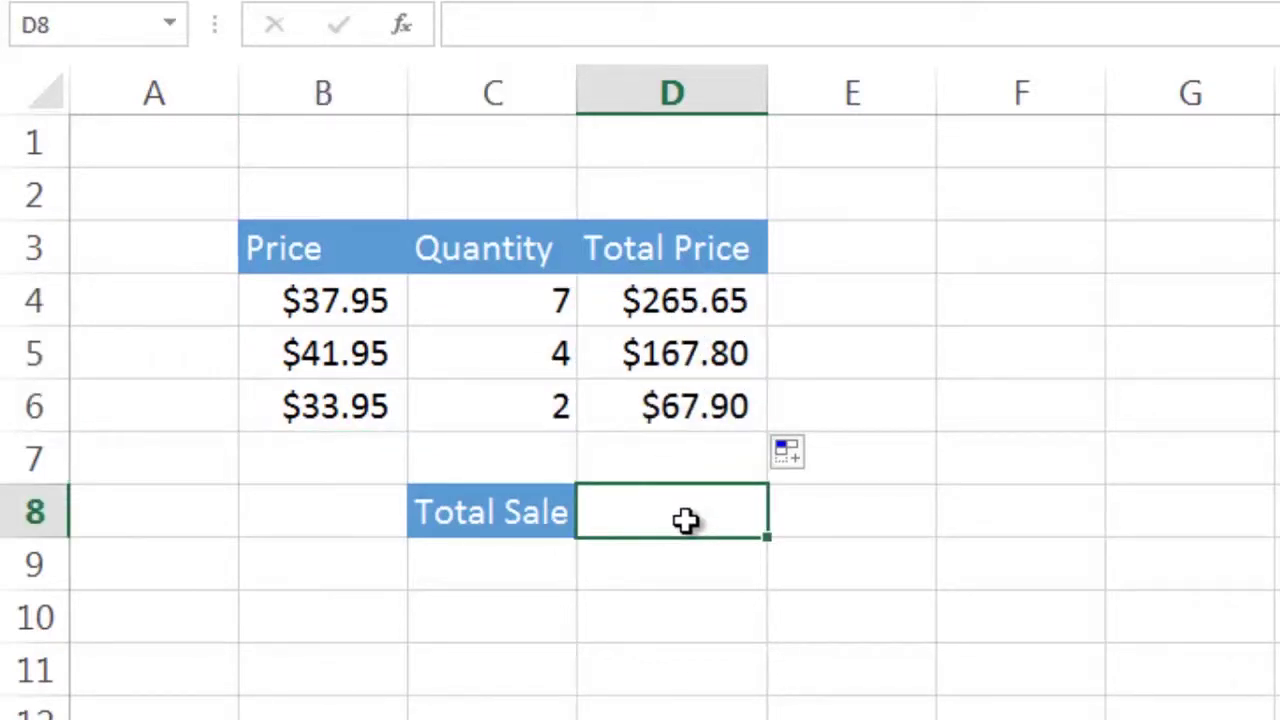
Step: Enter =SUM(D4:D6) in D8 to total the Total Price values
{"action": "type", "text": "=sum("}
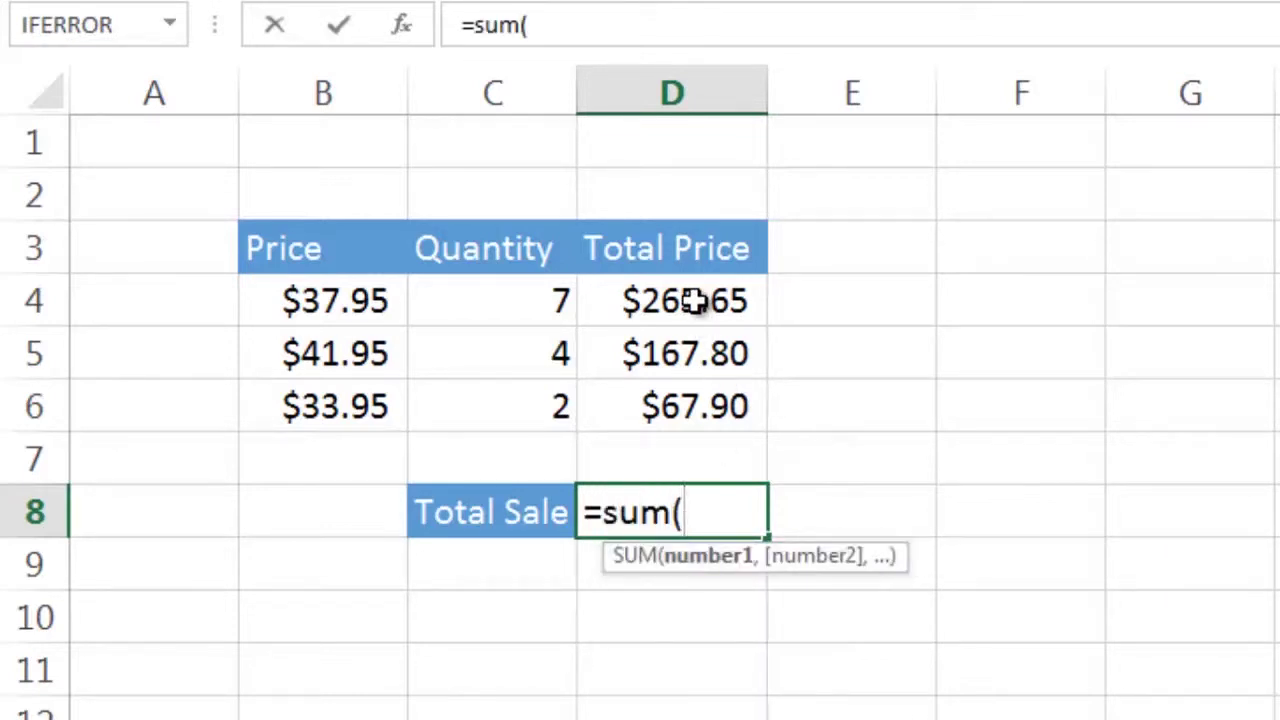
{"action": "left_click_drag", "start_coordinate": [714, 294], "coordinate": [712, 420]}
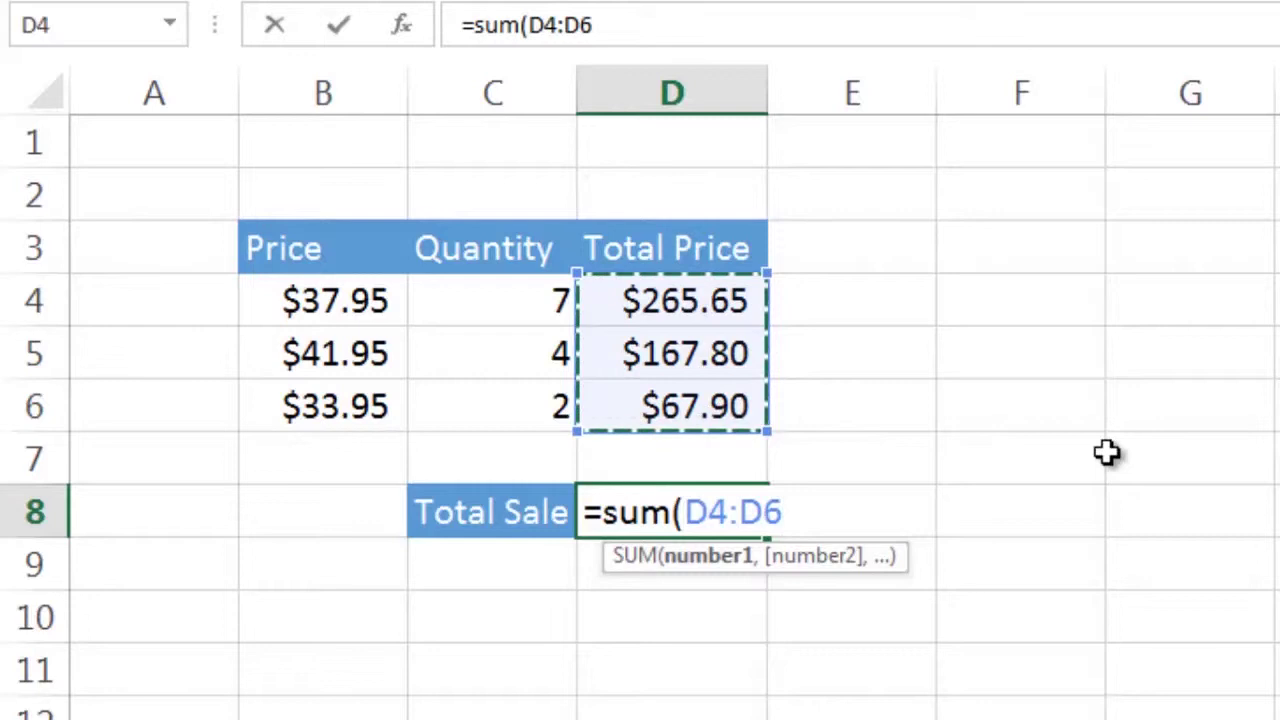
{"action": "type", "text": ")"}
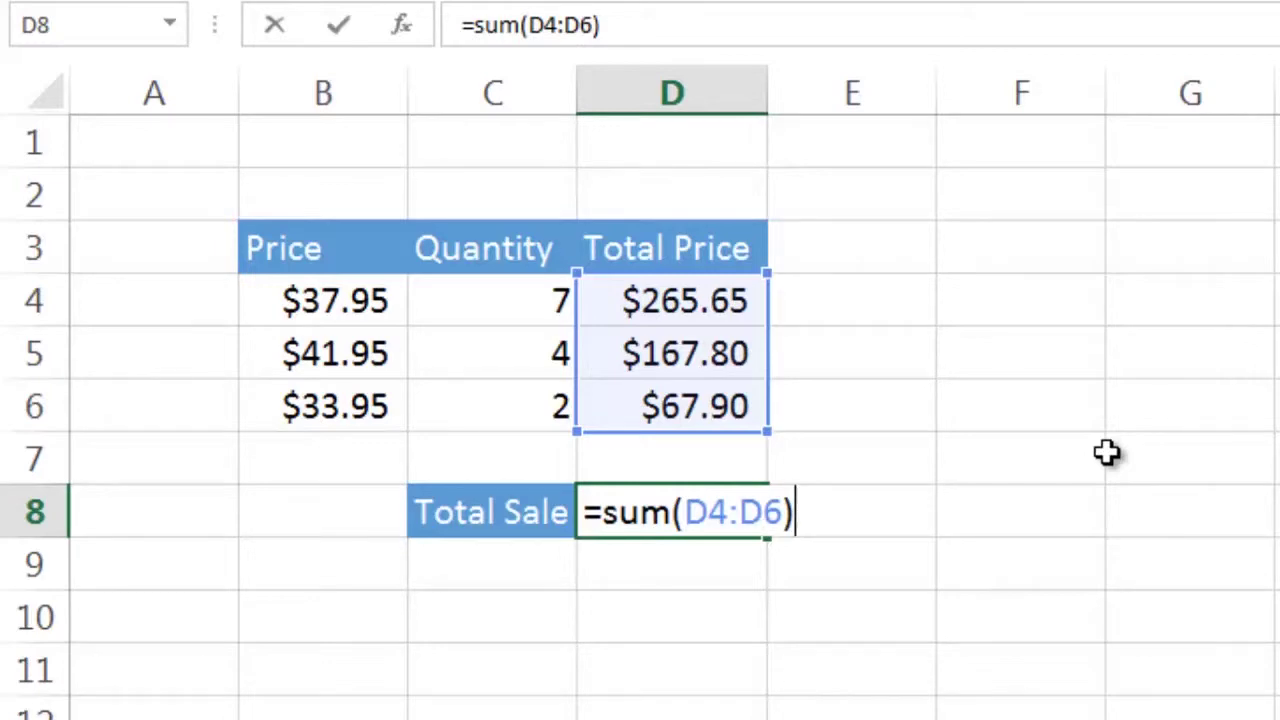
{"action": "key", "text": "ctrl+Return"}
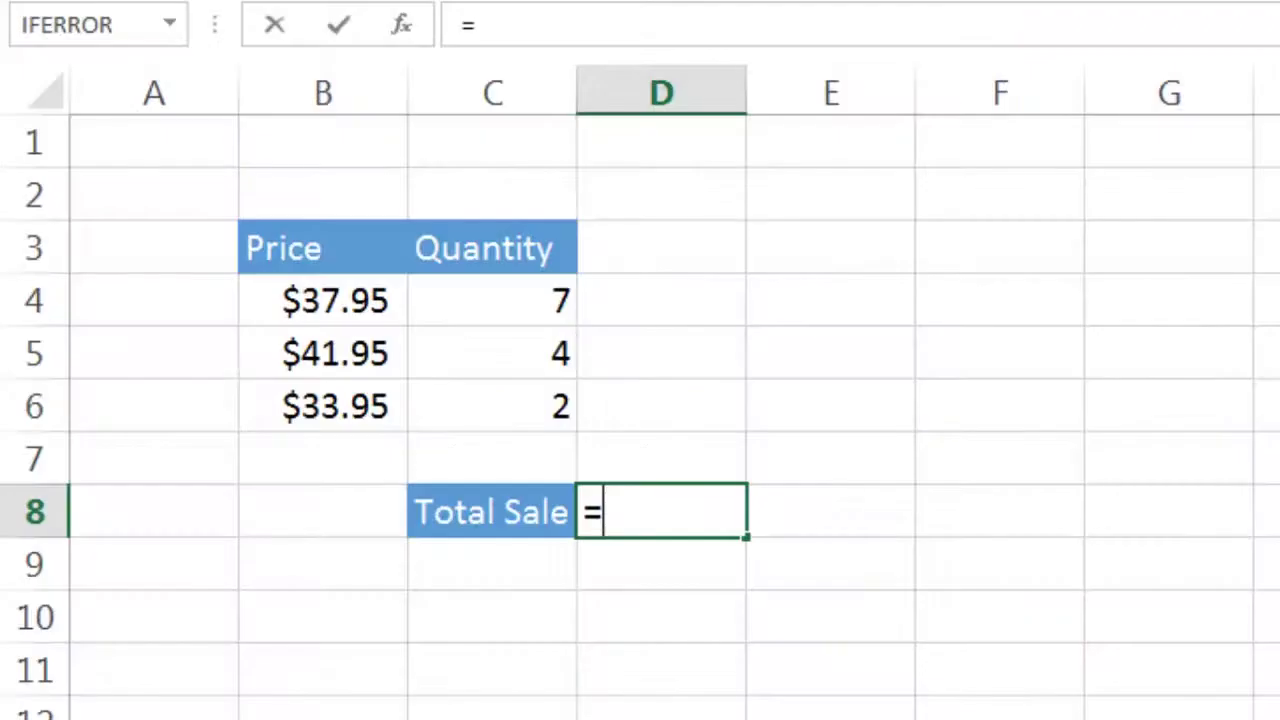
Step: Enter =SUM(B4:B6*C4:C6) in D8 as an array formula, giving 501.35
{"action": "type", "text": "sum("}
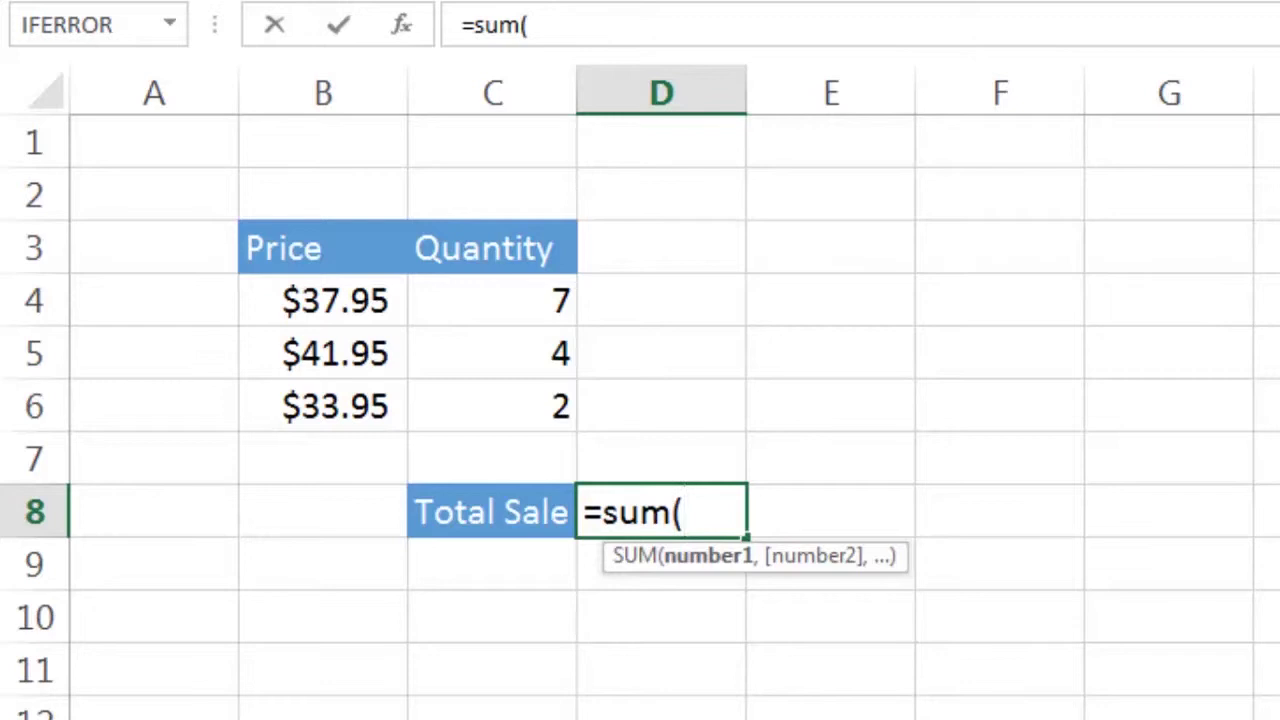
{"action": "left_click", "coordinate": [340, 300]}
{"action": "left_click_drag", "start_coordinate": [340, 300], "coordinate": [330, 407]}
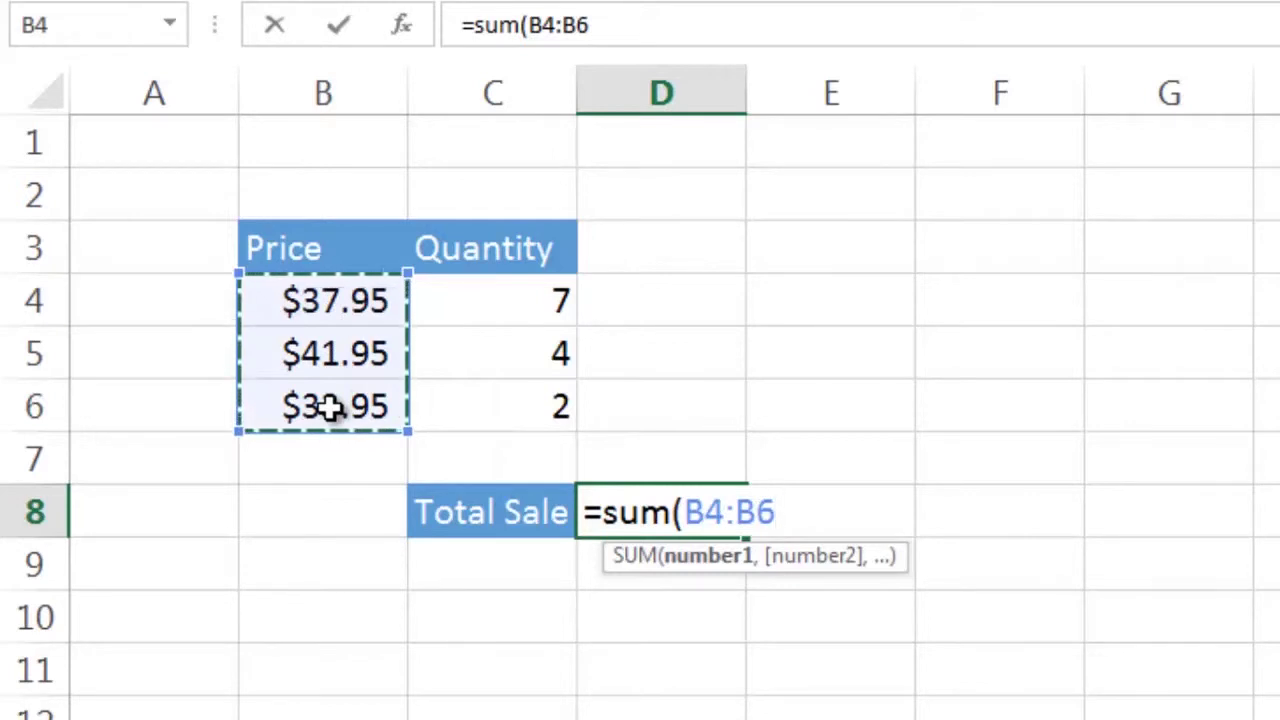
{"action": "type", "text": "*"}
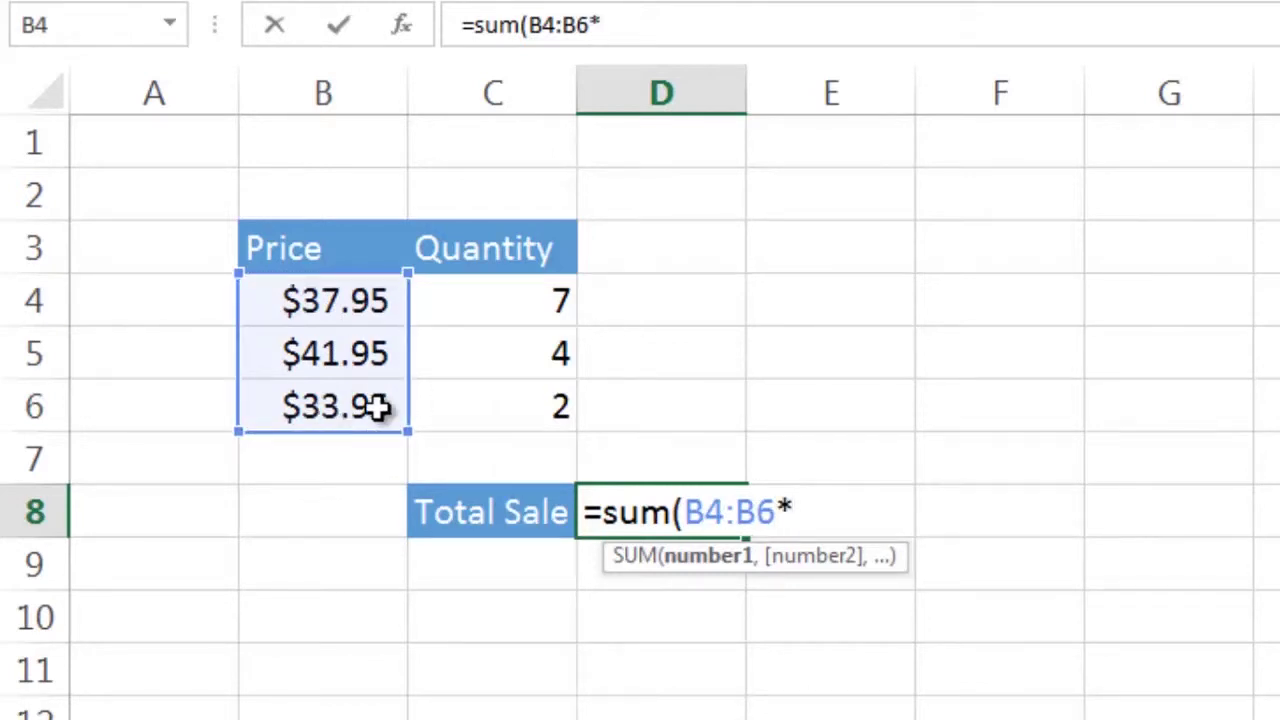
{"action": "left_click_drag", "start_coordinate": [494, 301], "coordinate": [457, 423]}
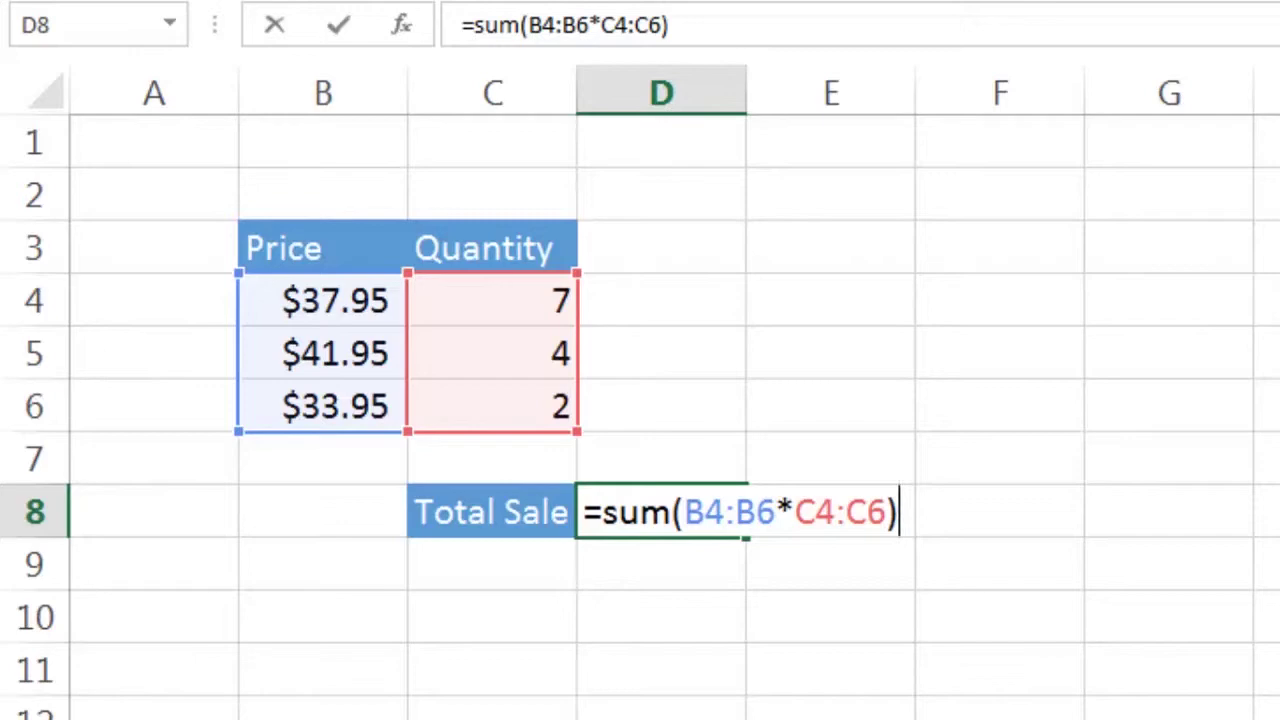
{"action": "key", "text": "ctrl+shift+Return"}
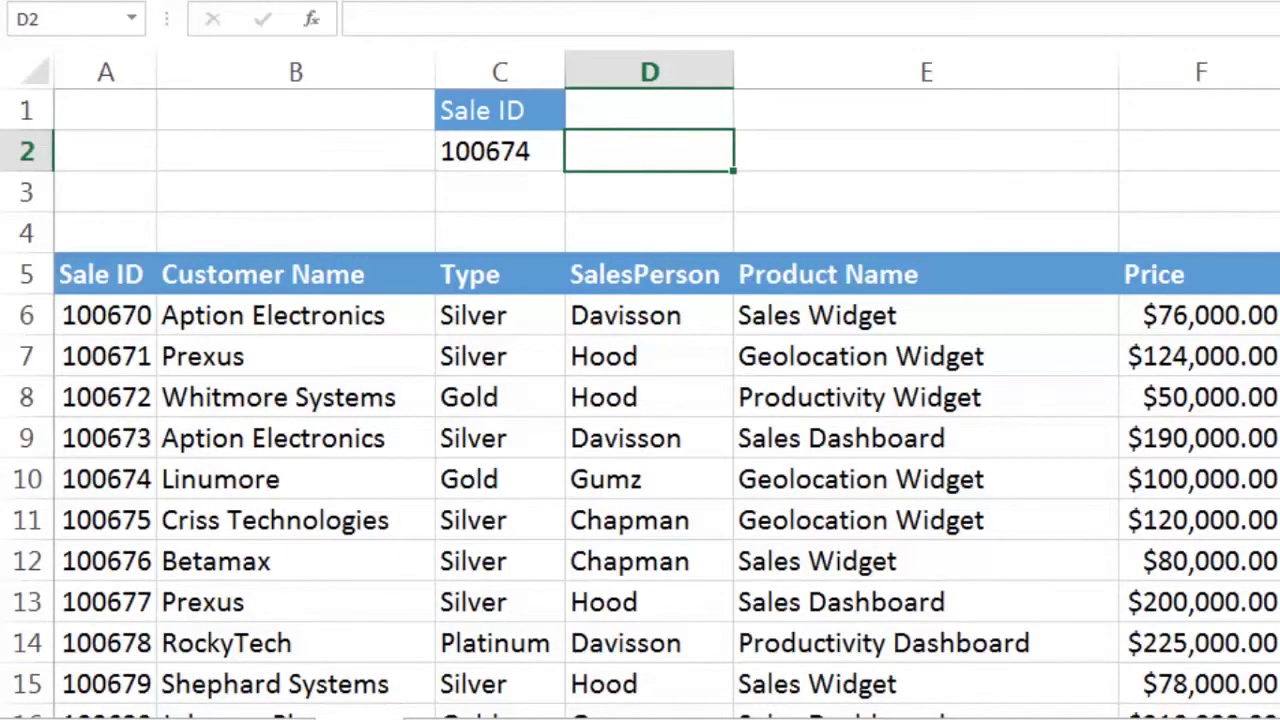
Step: Enter =MATCH(C2,A6:A58,0) in D2 to find Sale ID 100674's position, 5
{"action": "type", "text": "="}
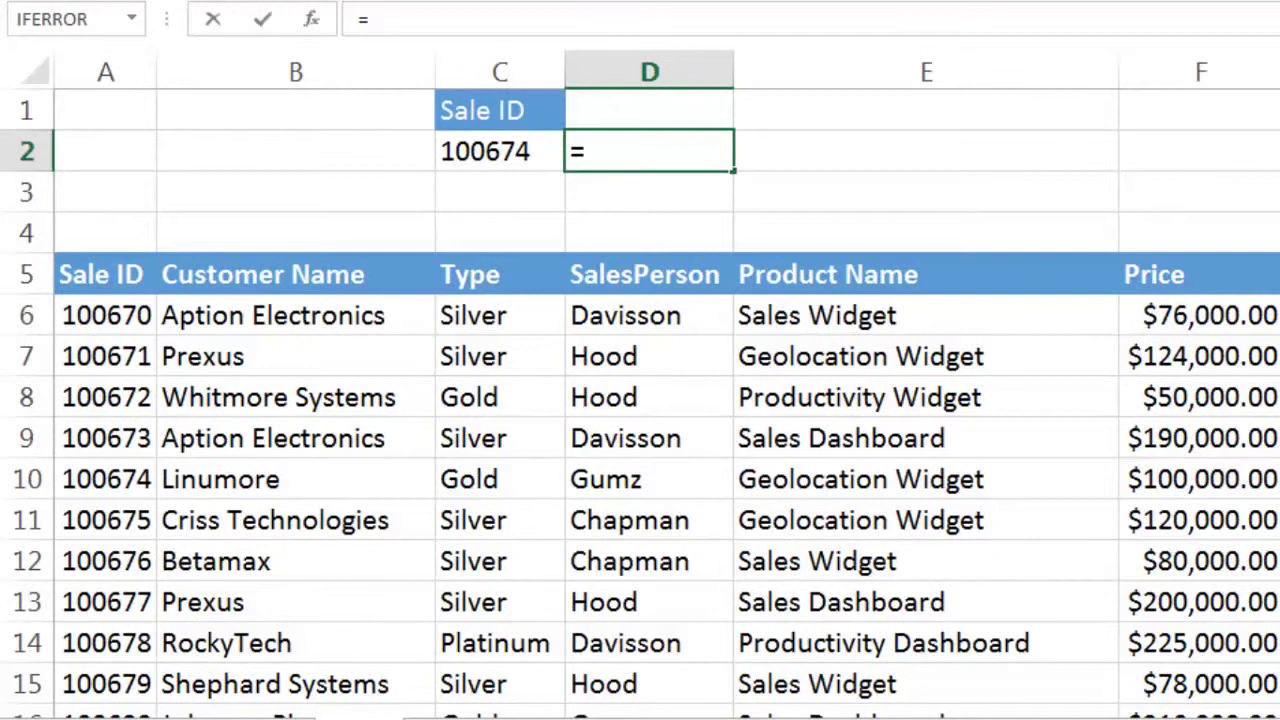
{"action": "type", "text": "match("}
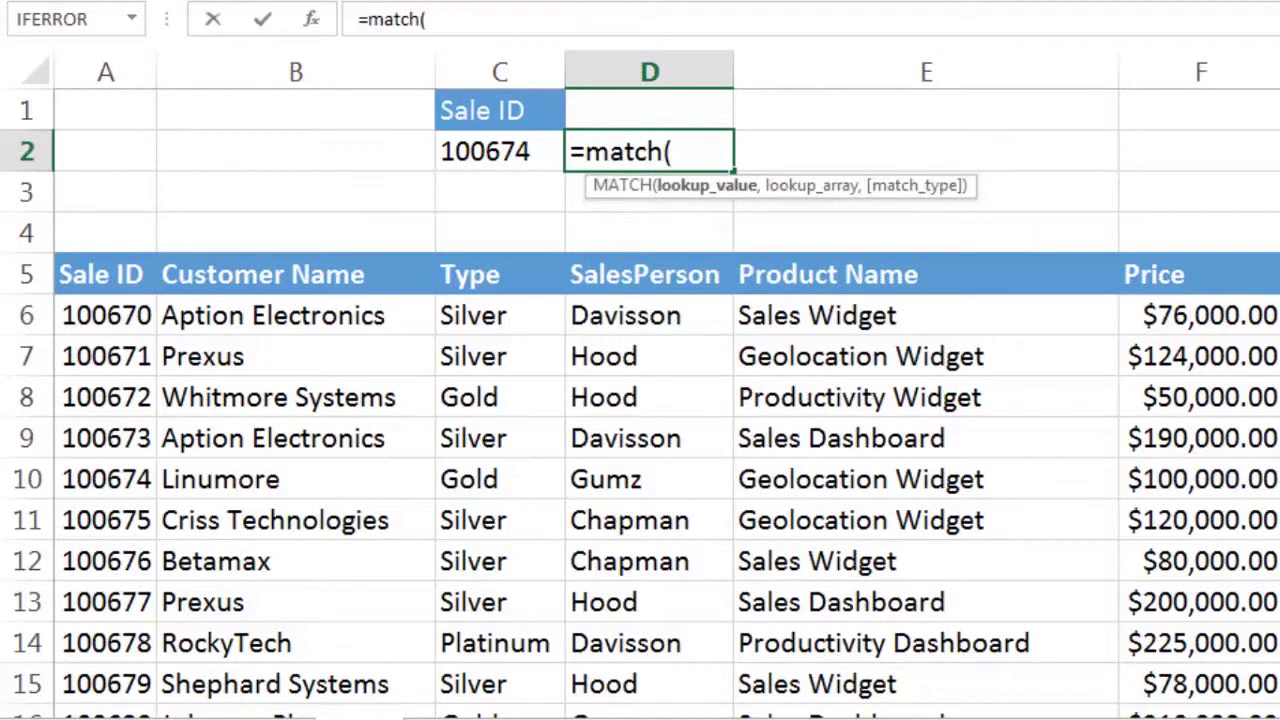
{"action": "left_click", "coordinate": [500, 148]}
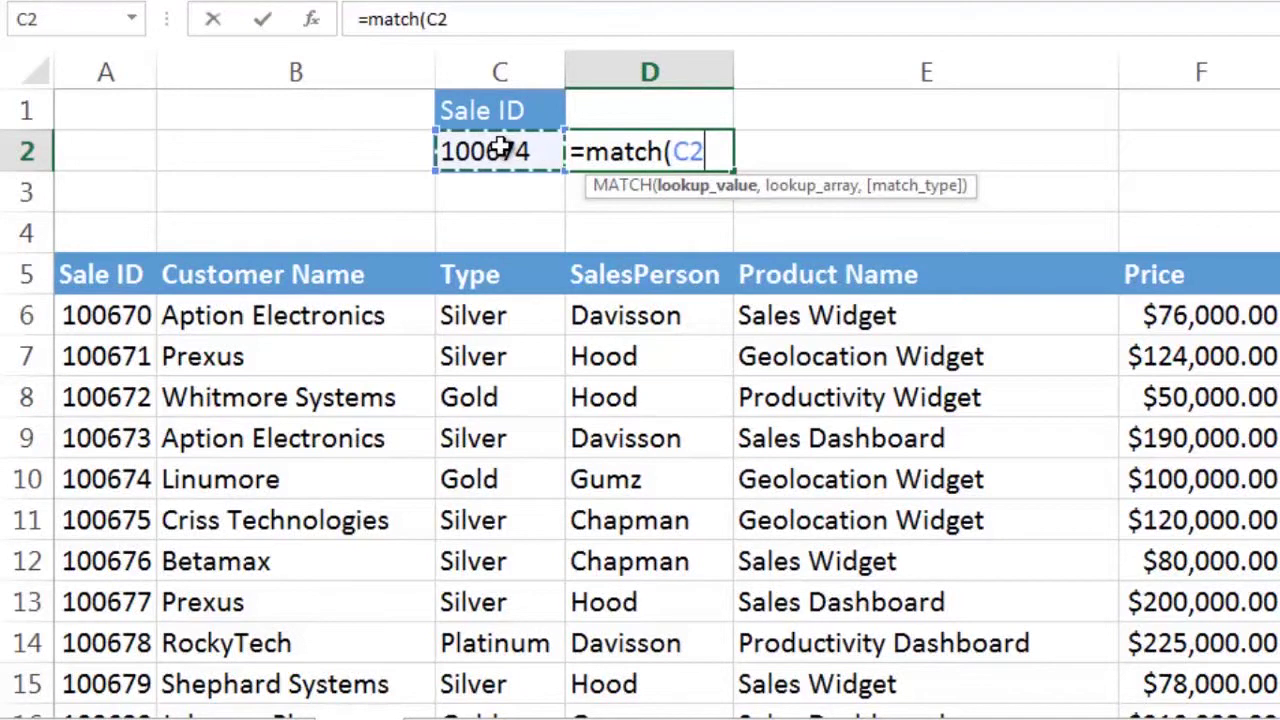
{"action": "type", "text": ","}
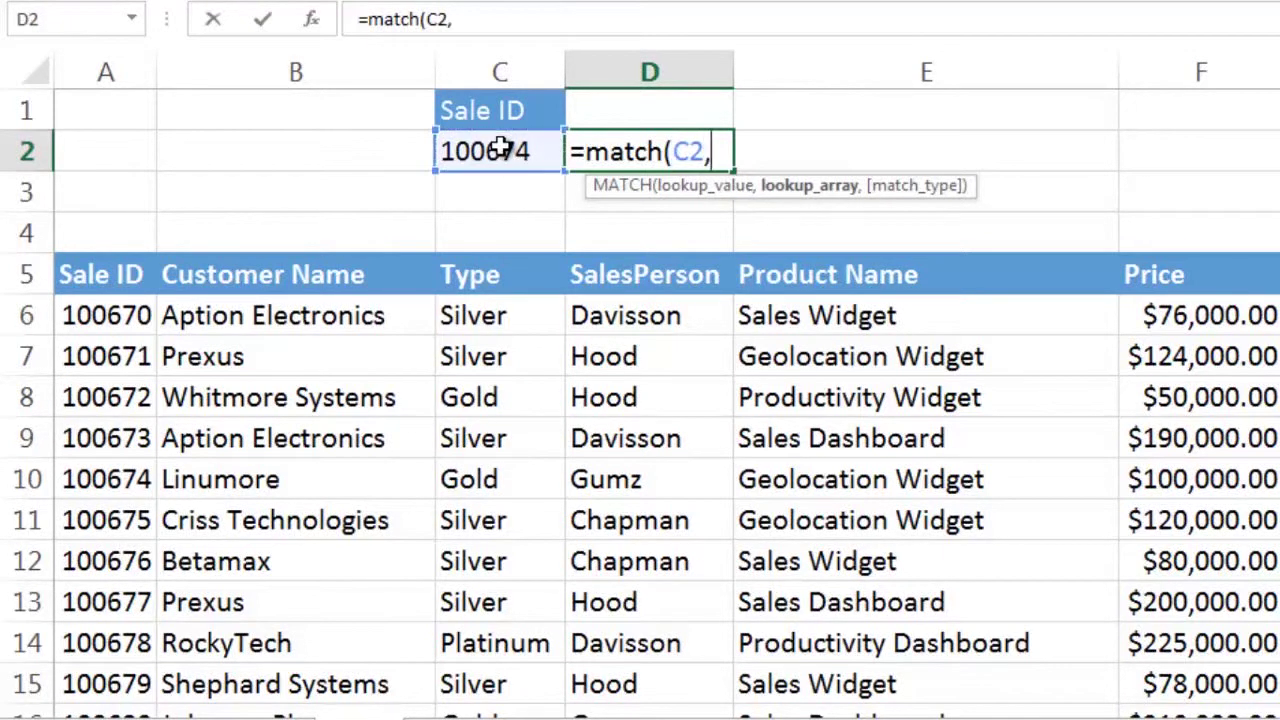
{"action": "left_click", "coordinate": [115, 315]}
{"action": "left_click_drag", "start_coordinate": [115, 315], "coordinate": [103, 607]}
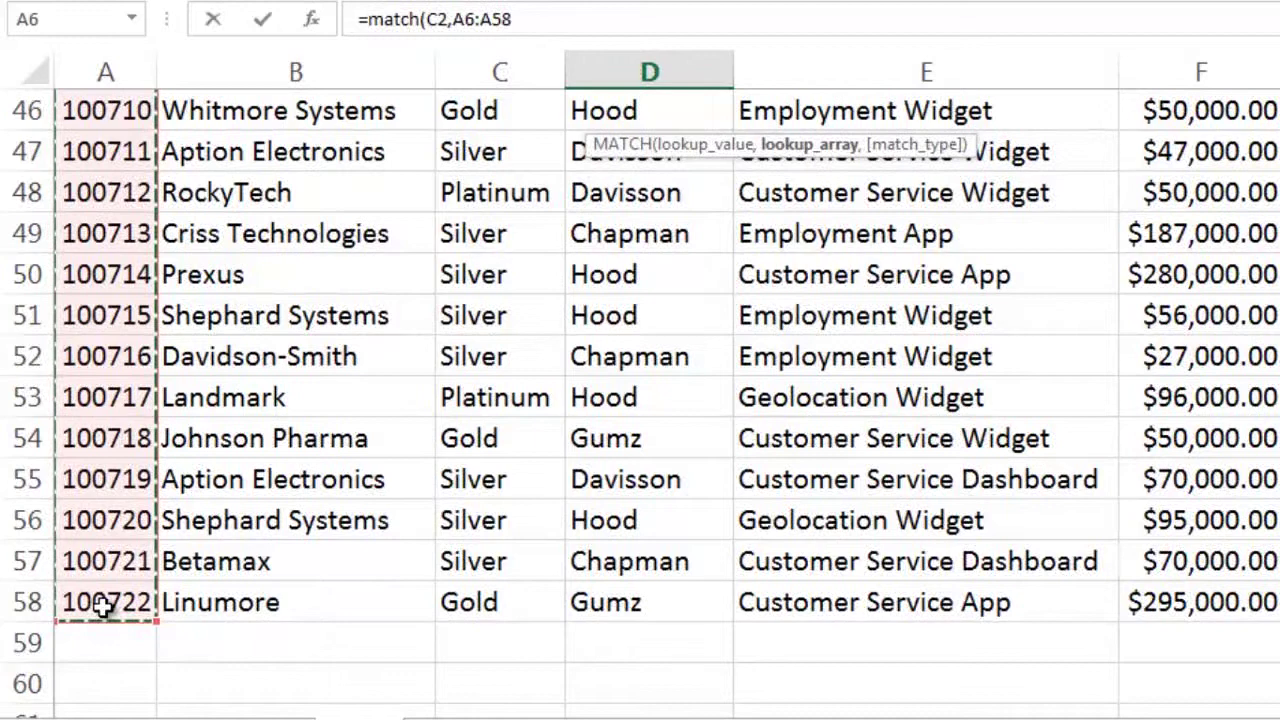
{"action": "type", "text": ",0"}
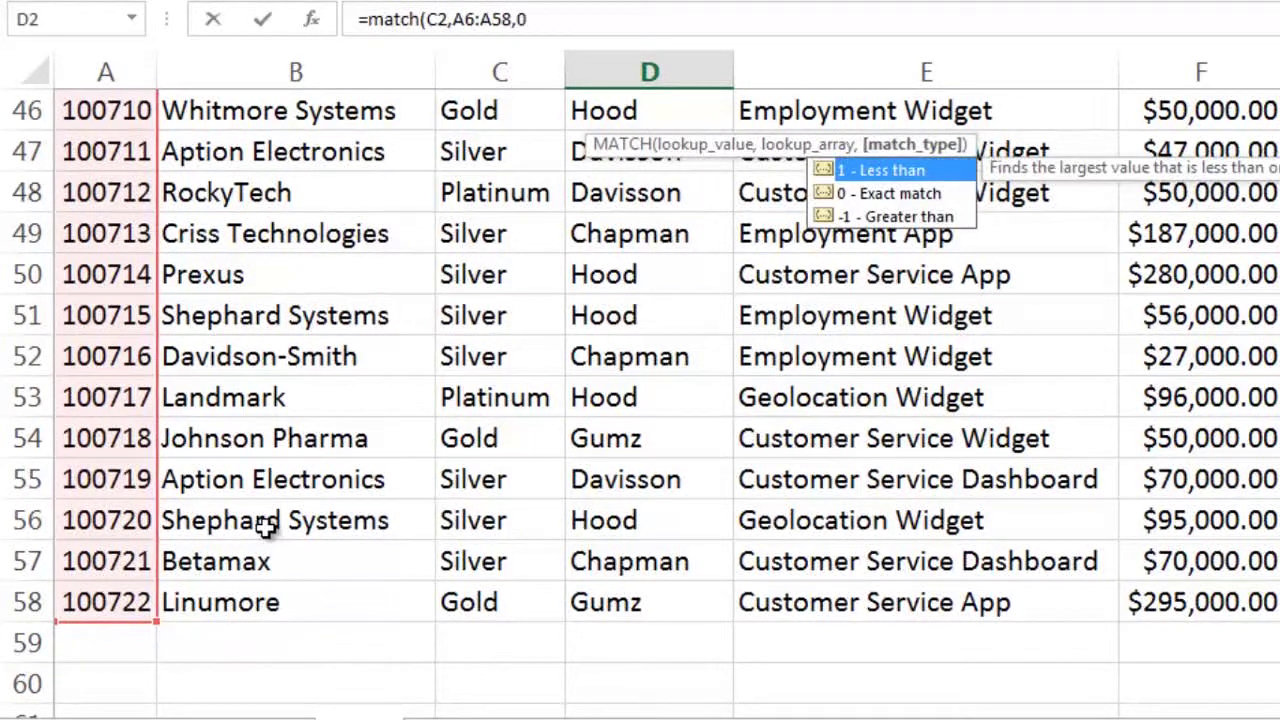
{"action": "type", "text": ")"}
{"action": "scroll", "coordinate": [622, 460], "scroll_direction": "up", "scroll_amount": 15}
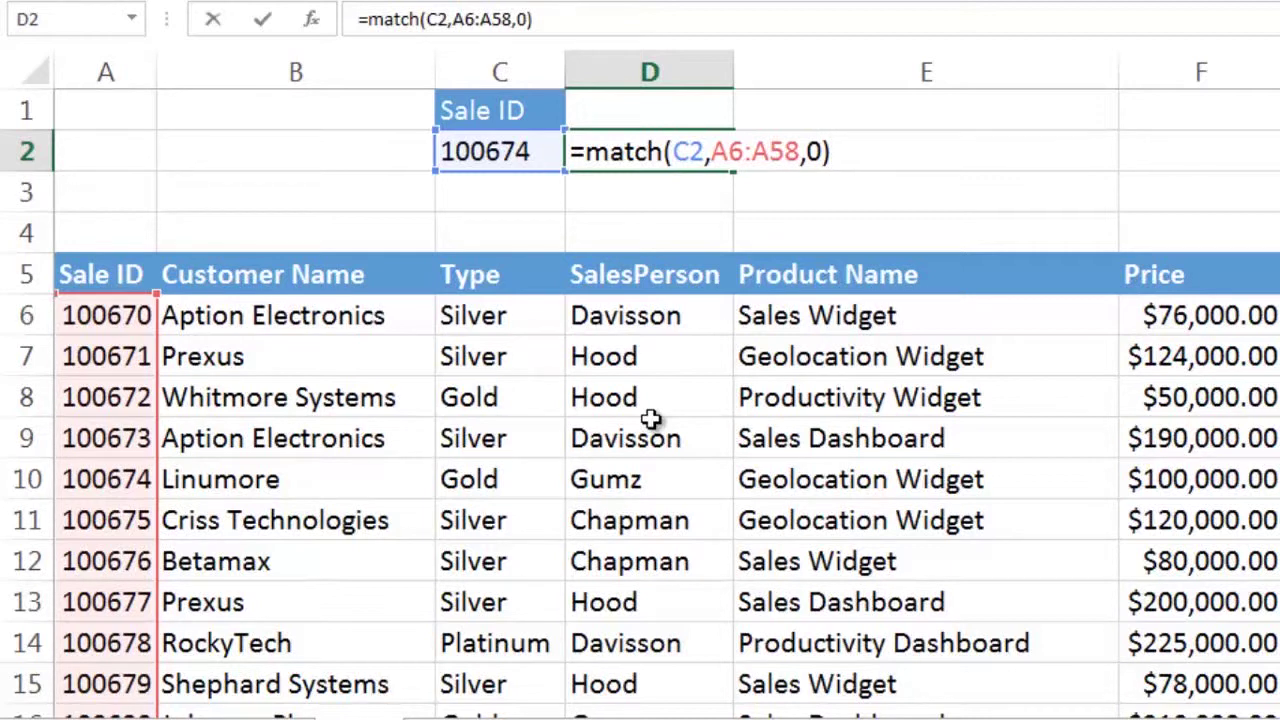
{"action": "key", "text": "ctrl+Return"}
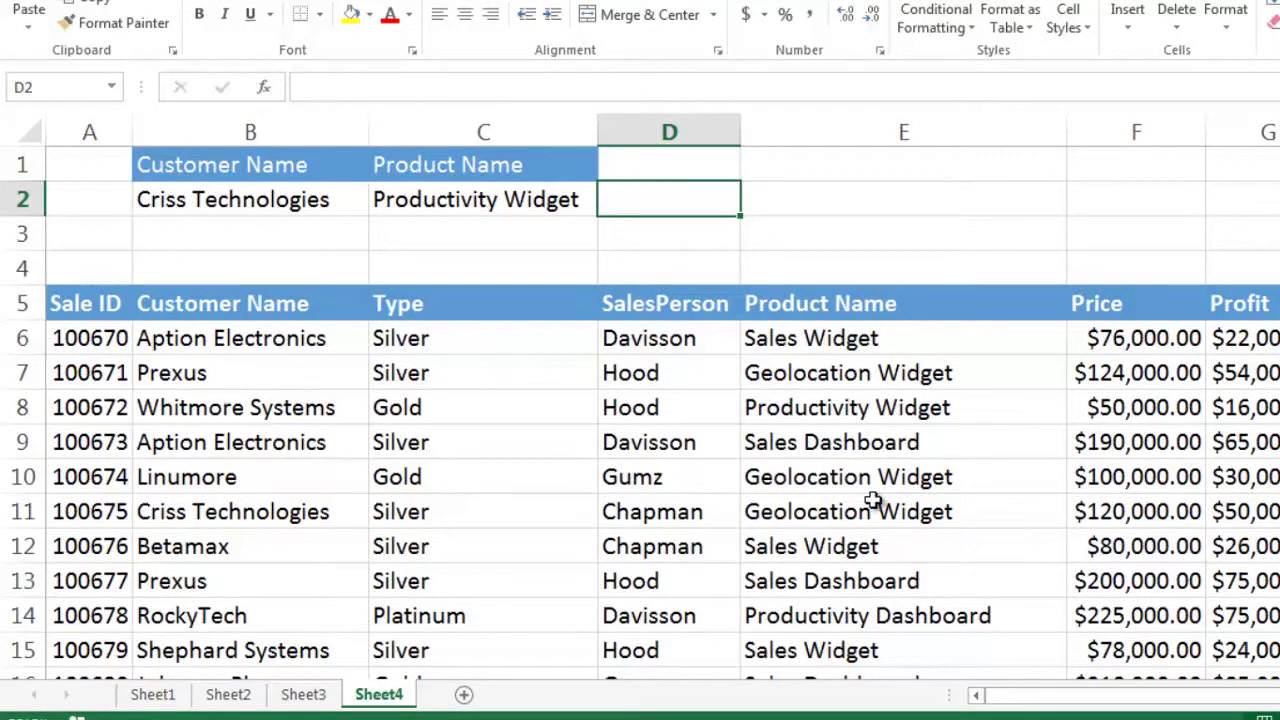
Step: Start =MATCH in D2 with the joined lookup value B2&C2
{"action": "type", "text": "=match"}
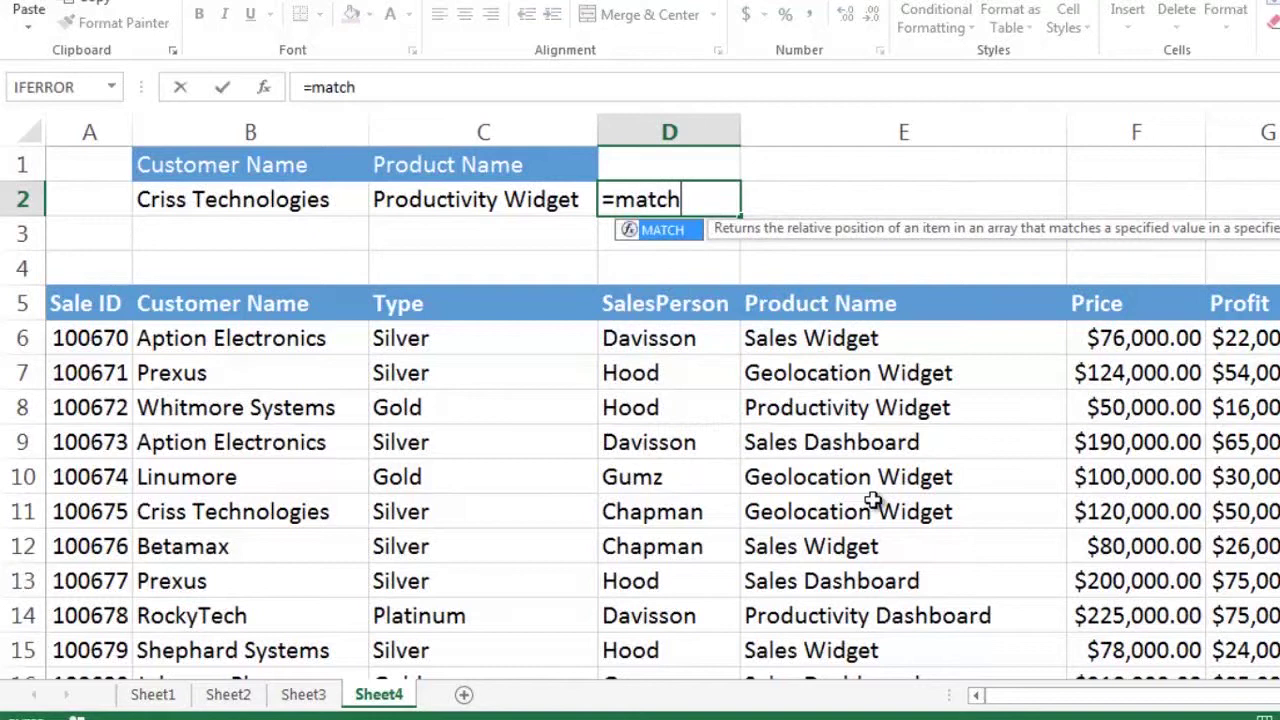
{"action": "type", "text": "("}
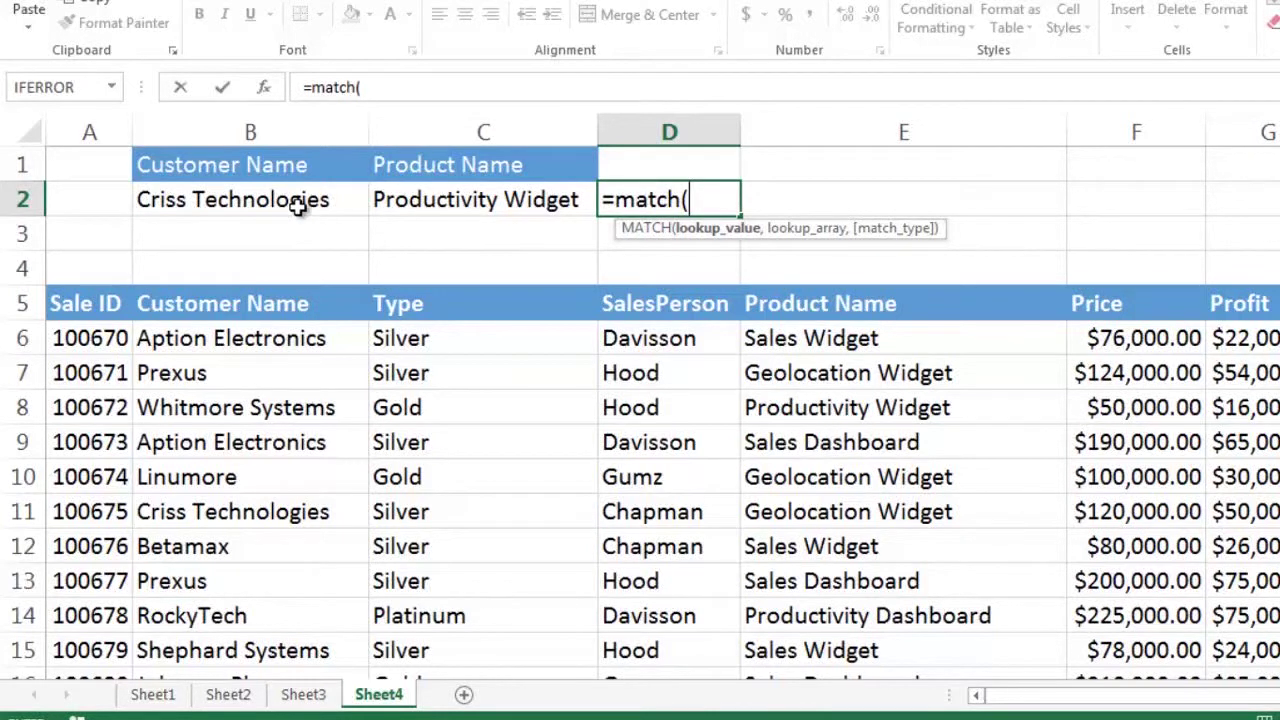
{"action": "left_click", "coordinate": [297, 205]}
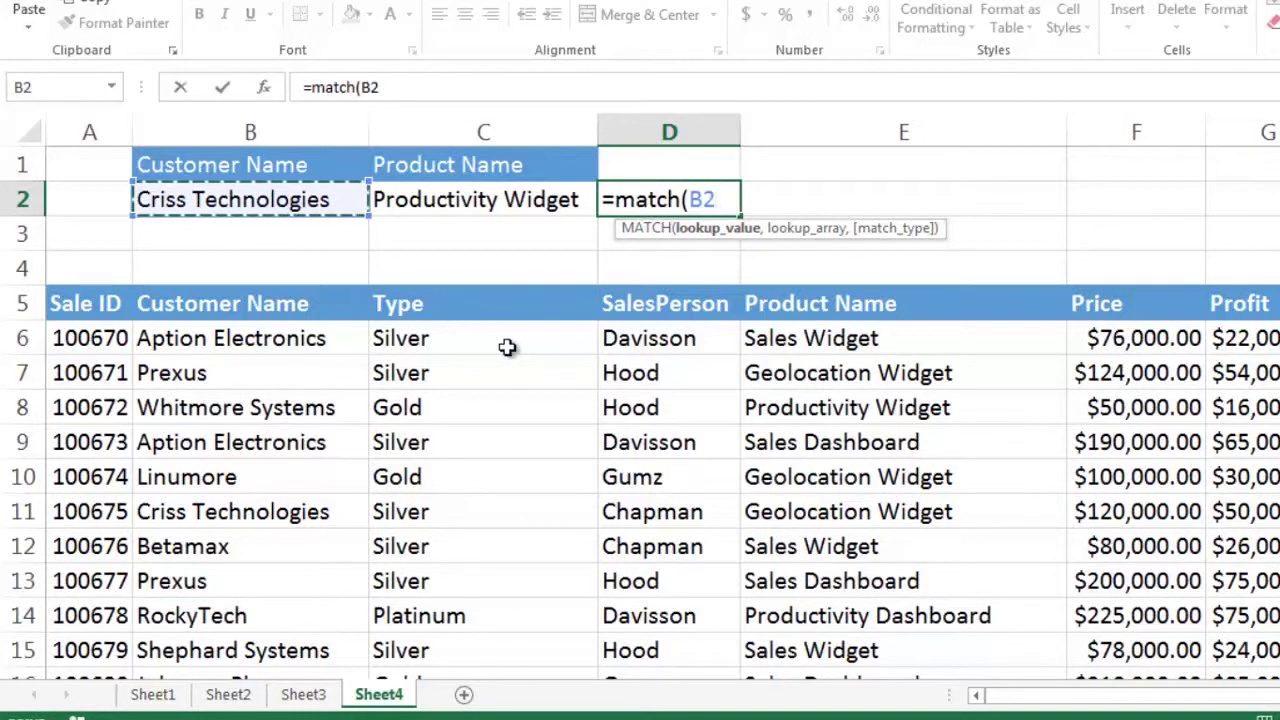
{"action": "type", "text": "&"}
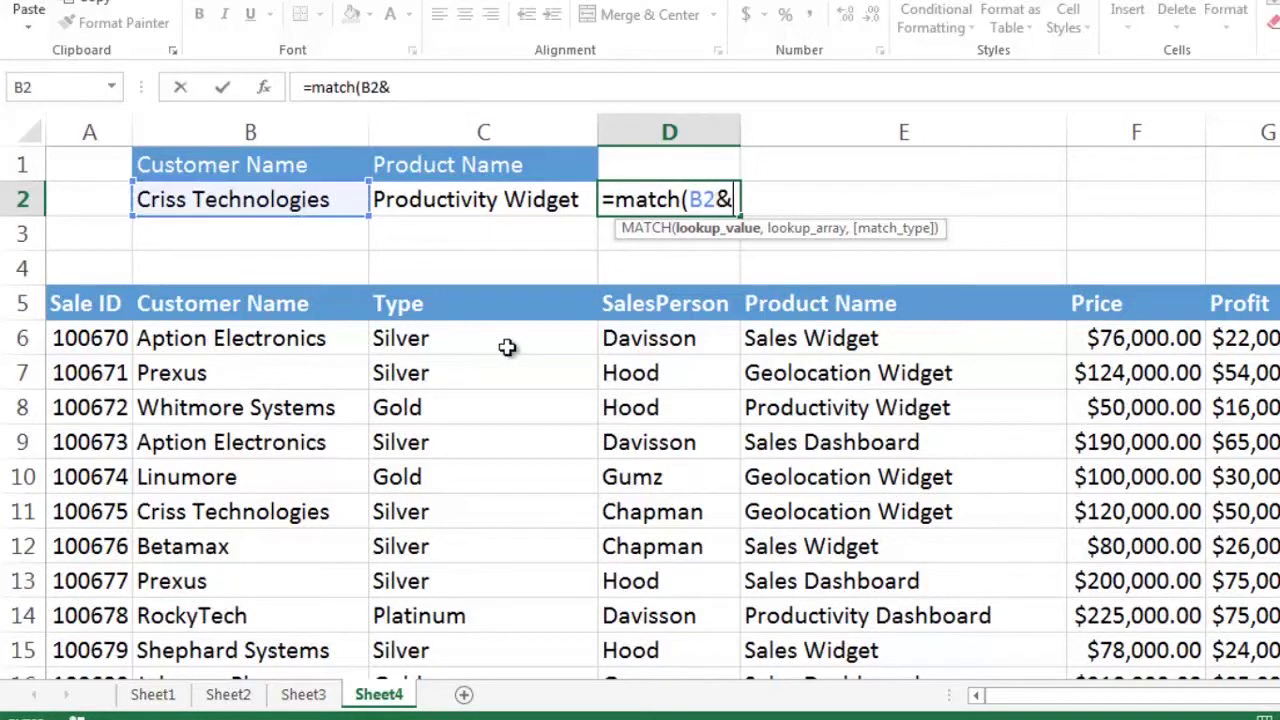
{"action": "left_click", "coordinate": [487, 200]}
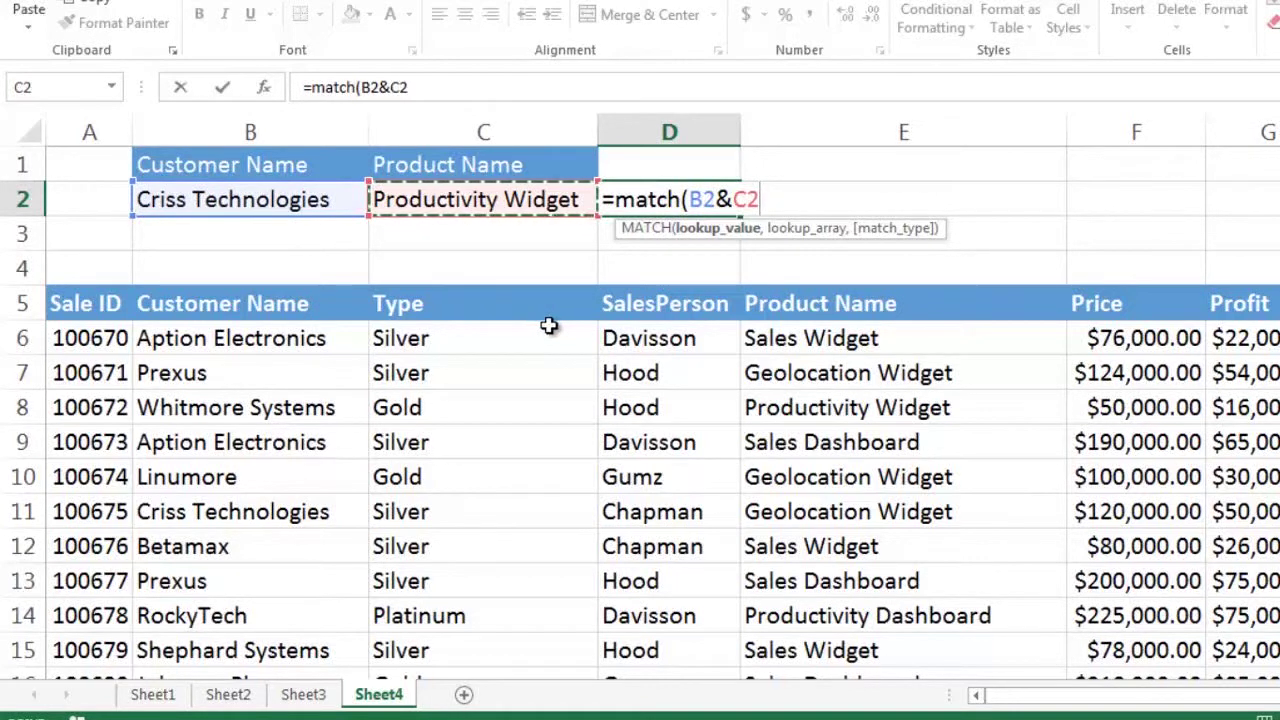
{"action": "type", "text": ","}
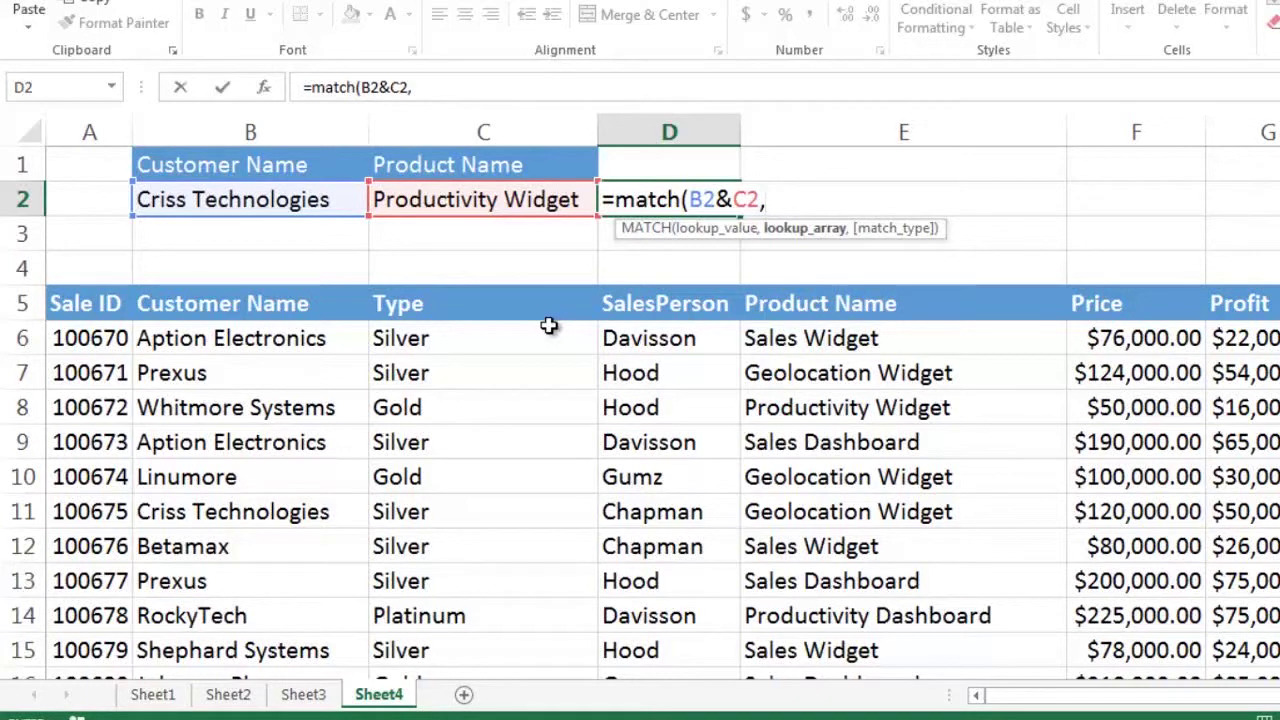
Step: Add the lookup range B6:B58&E6:E58 and exact match type 0
{"action": "left_click_drag", "start_coordinate": [258, 340], "coordinate": [262, 408]}
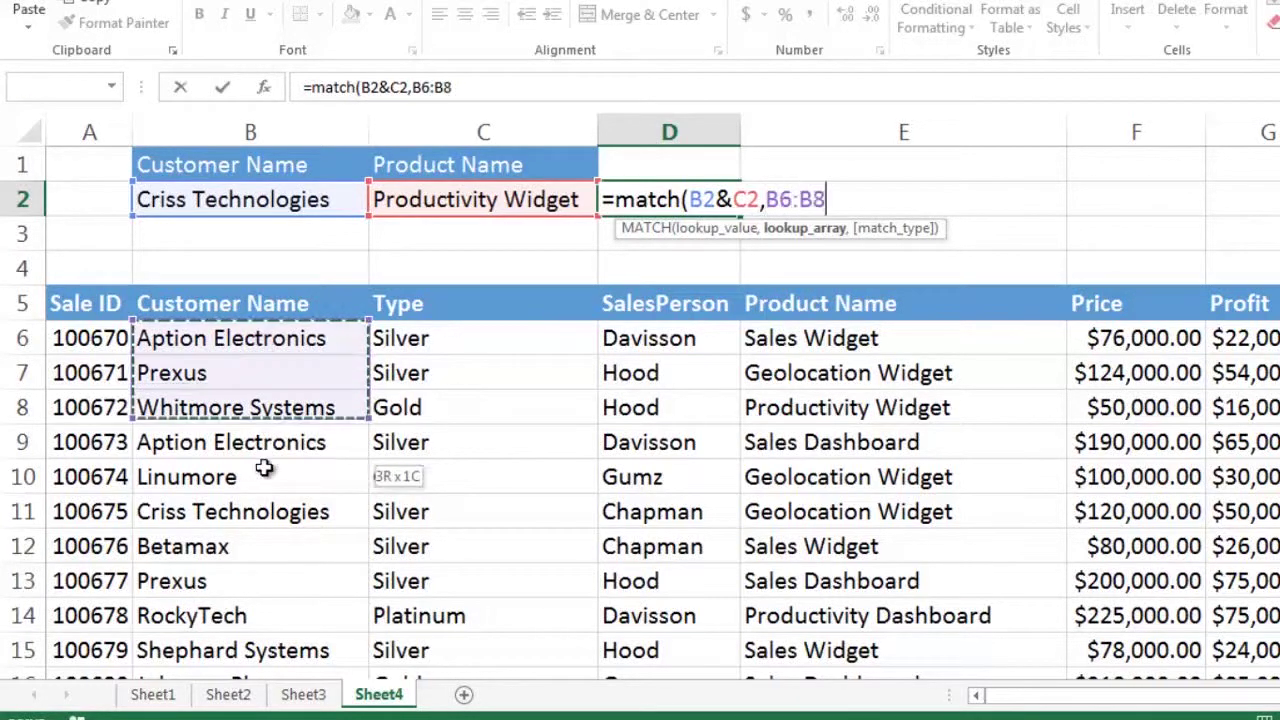
{"action": "left_click_drag", "start_coordinate": [263, 468], "coordinate": [300, 588]}
{"action": "scroll", "coordinate": [540, 530], "scroll_direction": "up", "scroll_amount": 15}
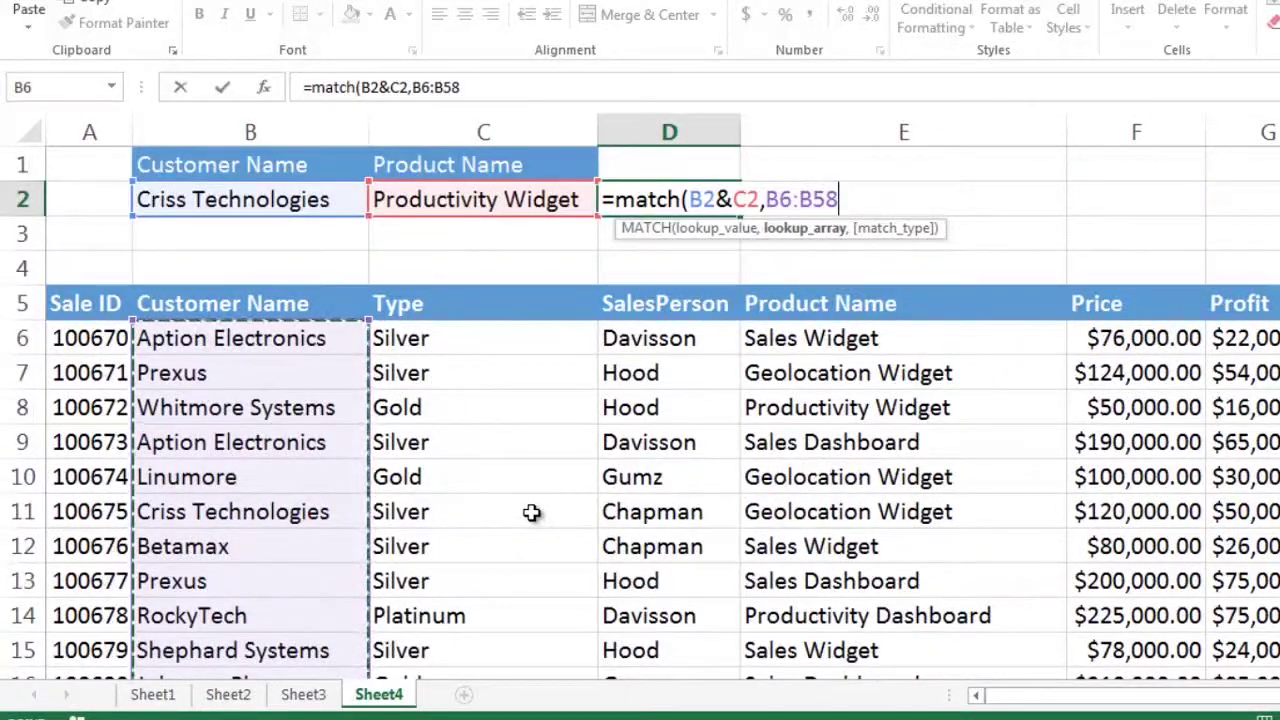
{"action": "type", "text": "&"}
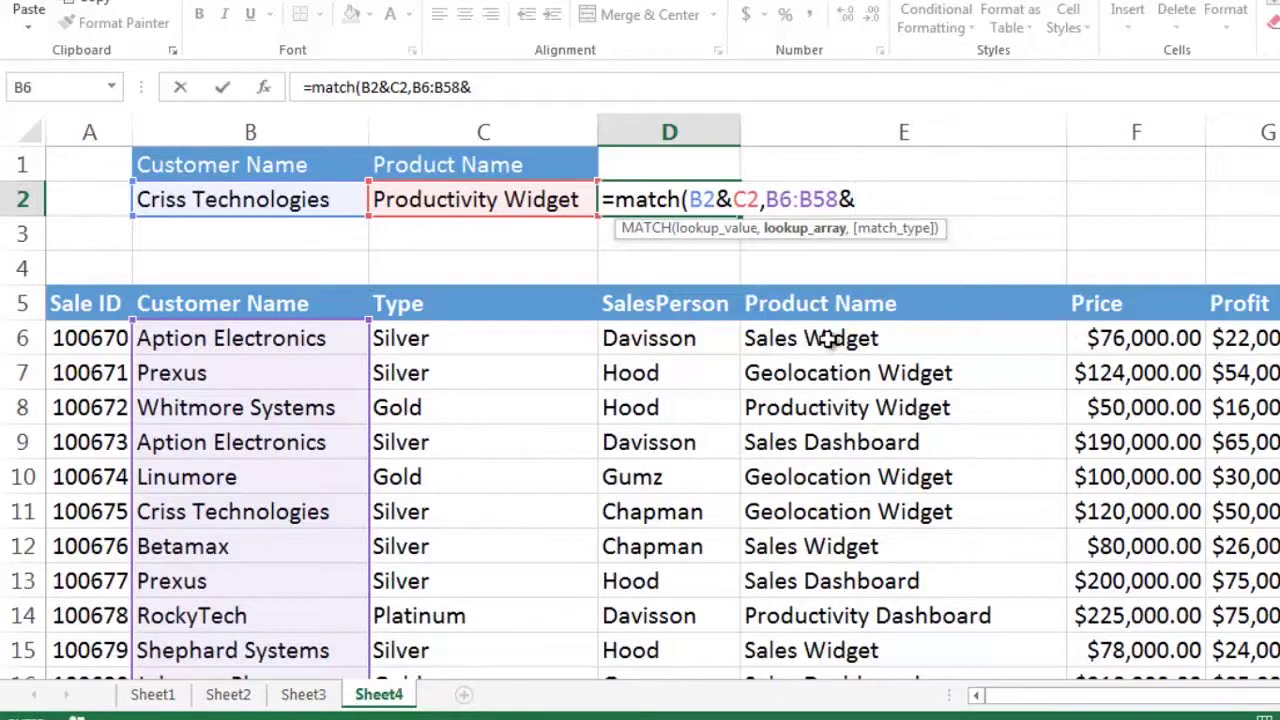
{"action": "left_click_drag", "start_coordinate": [828, 340], "coordinate": [849, 608]}
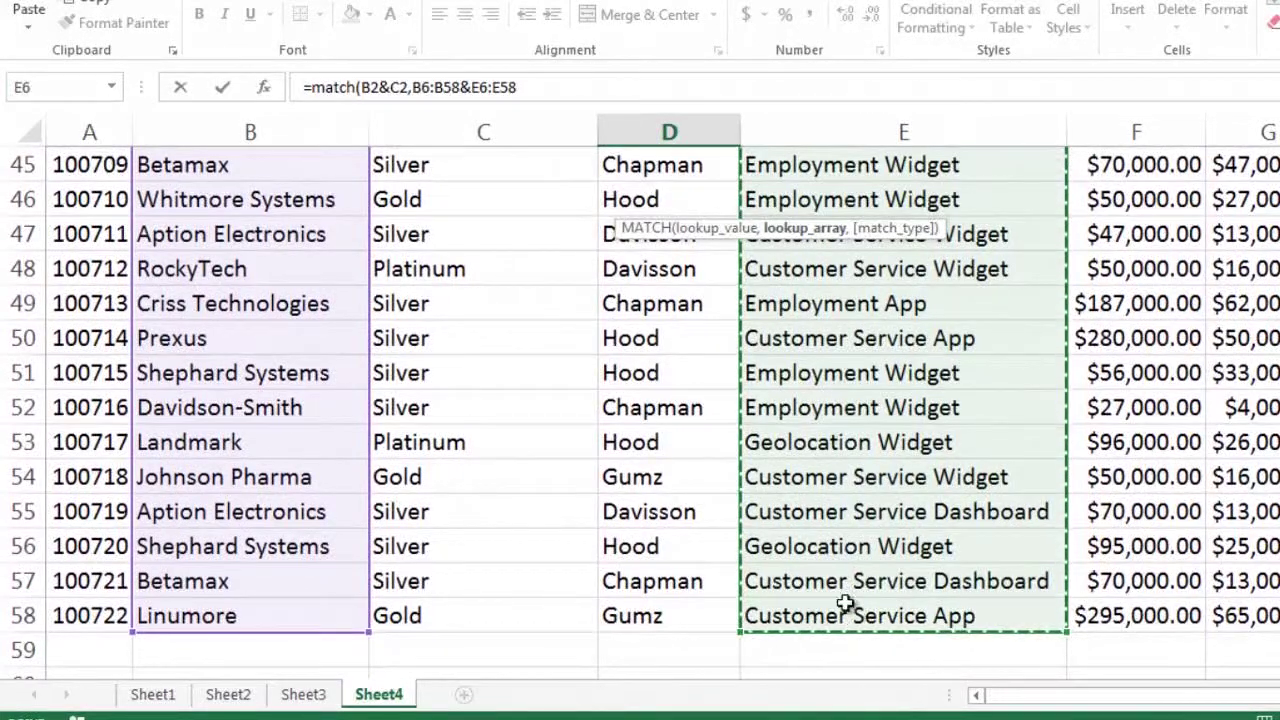
{"action": "scroll", "coordinate": [660, 443], "scroll_direction": "up", "scroll_amount": 12}
{"action": "scroll", "coordinate": [656, 443], "scroll_direction": "up", "scroll_amount": 3}
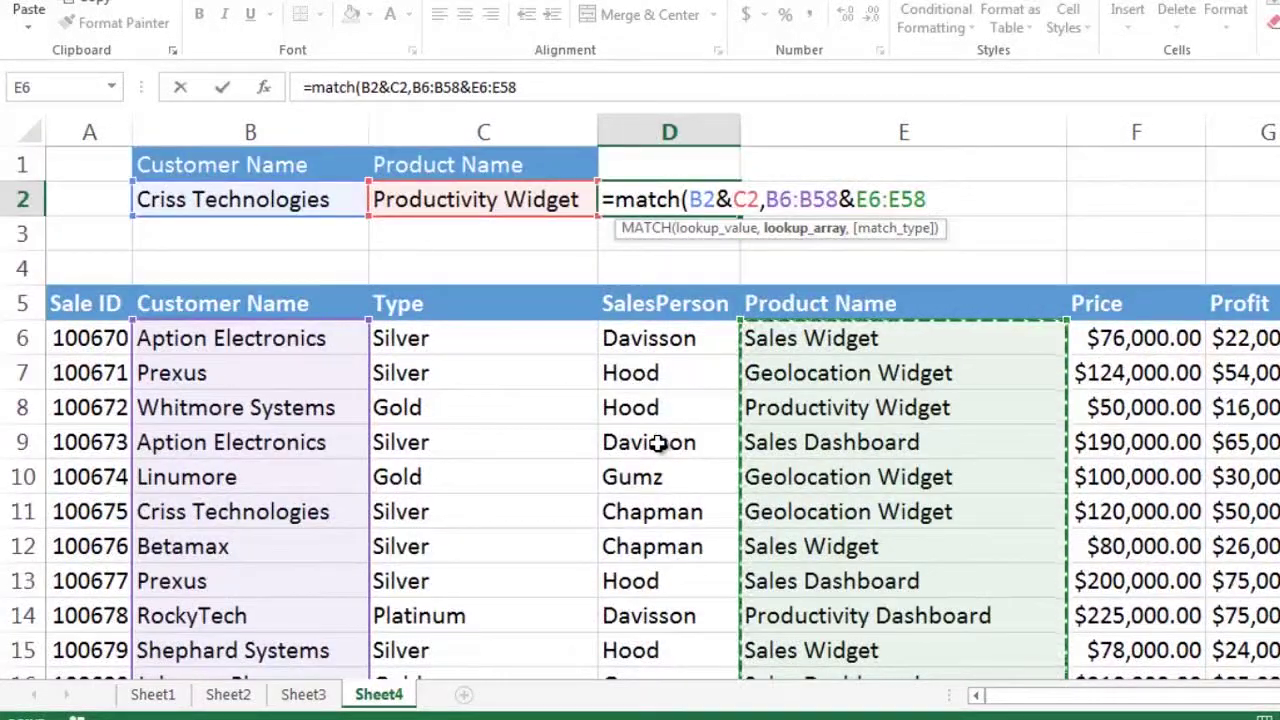
{"action": "type", "text": ",0"}
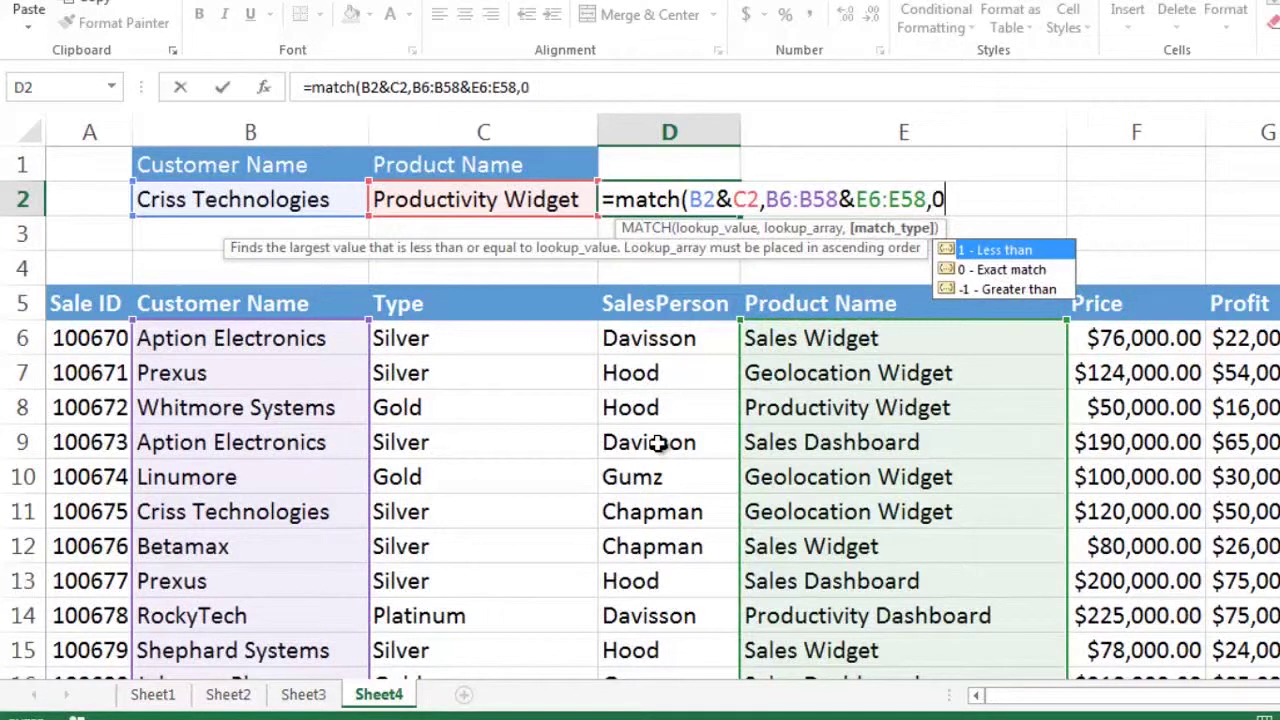
{"action": "type", "text": ")"}
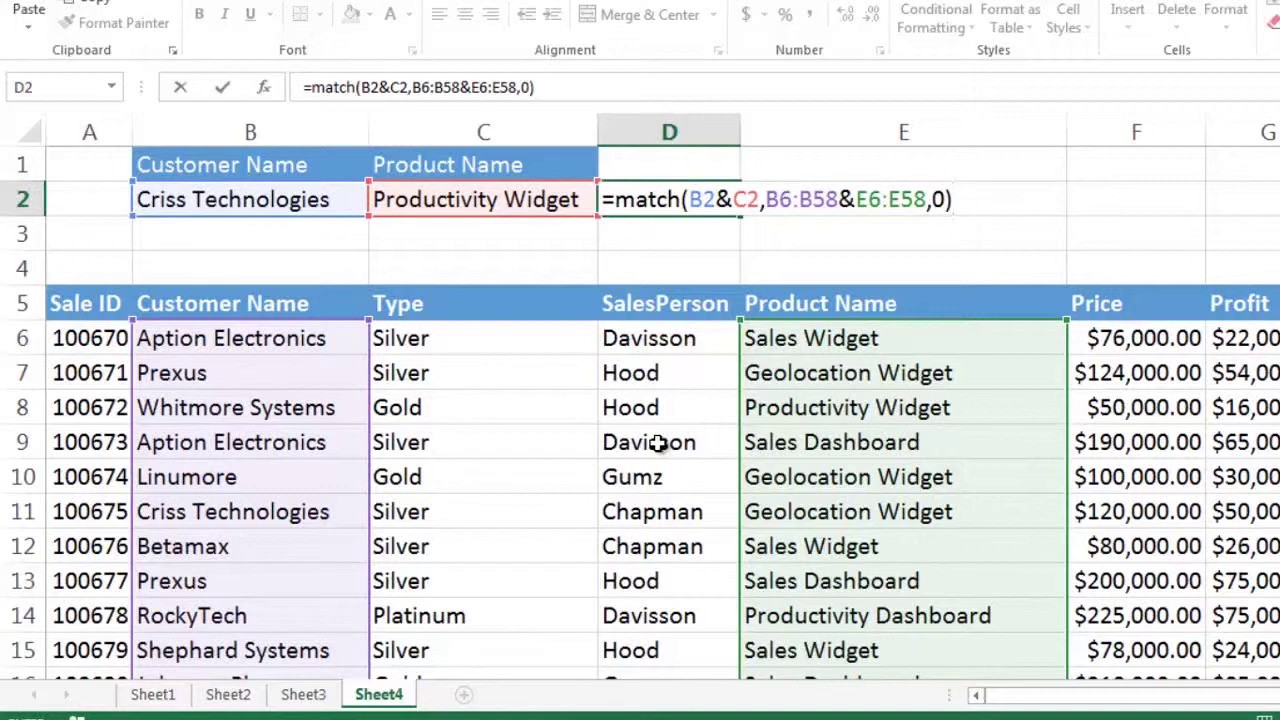
Step: Commit the MATCH as an array formula returning 24, verified against row 29
{"action": "key", "text": "ctrl+shift+Return"}
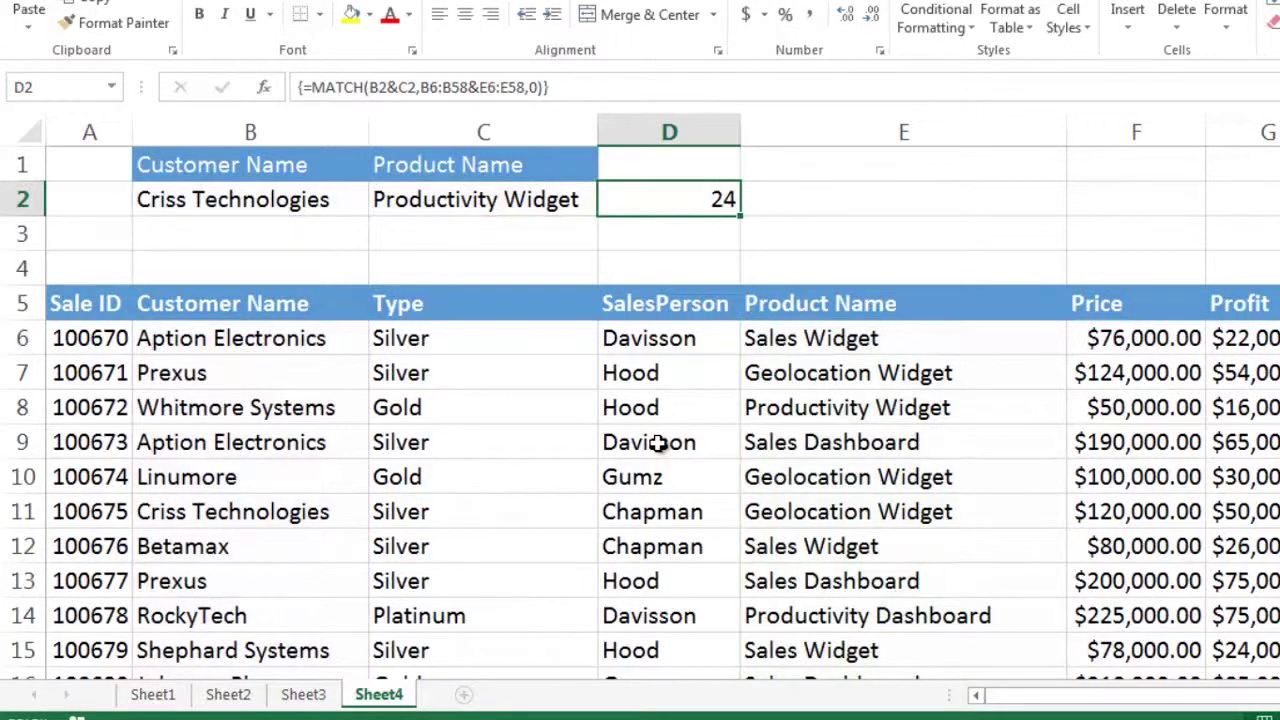
{"action": "left_click_drag", "start_coordinate": [266, 203], "coordinate": [681, 203]}
{"action": "scroll", "coordinate": [205, 388], "scroll_direction": "down", "scroll_amount": 1}
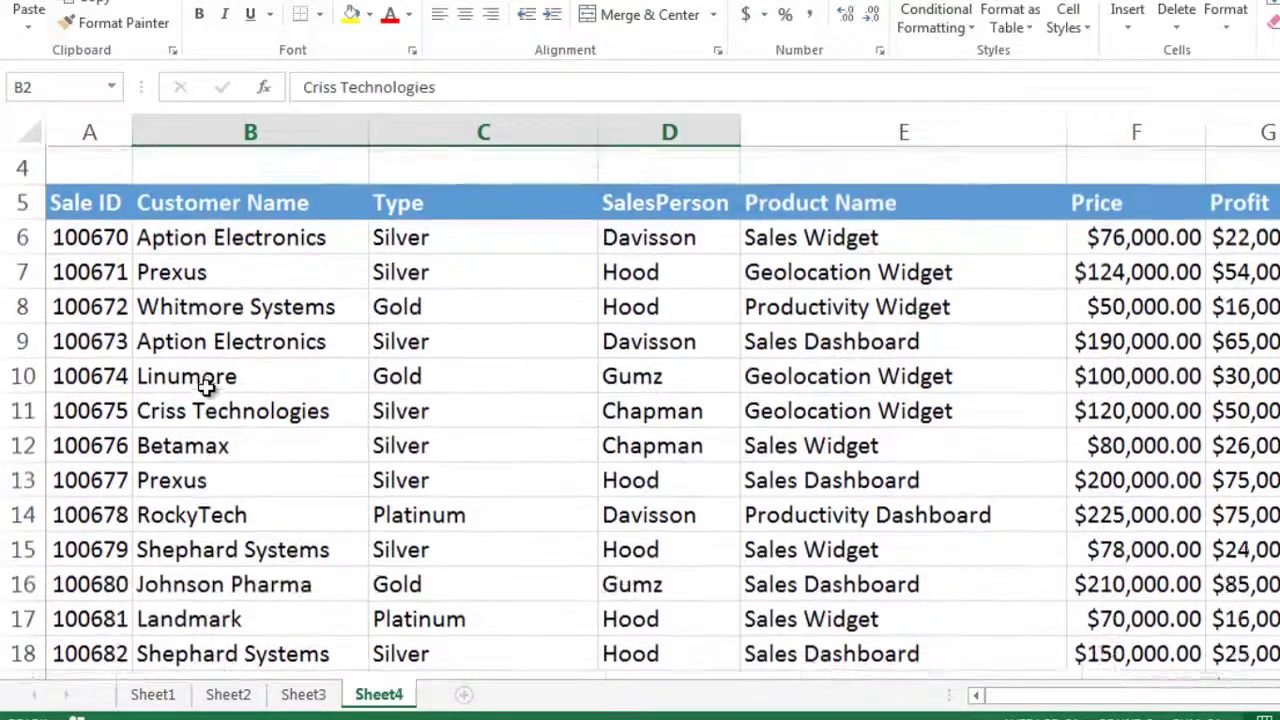
{"action": "scroll", "coordinate": [205, 388], "scroll_direction": "down", "scroll_amount": 6}
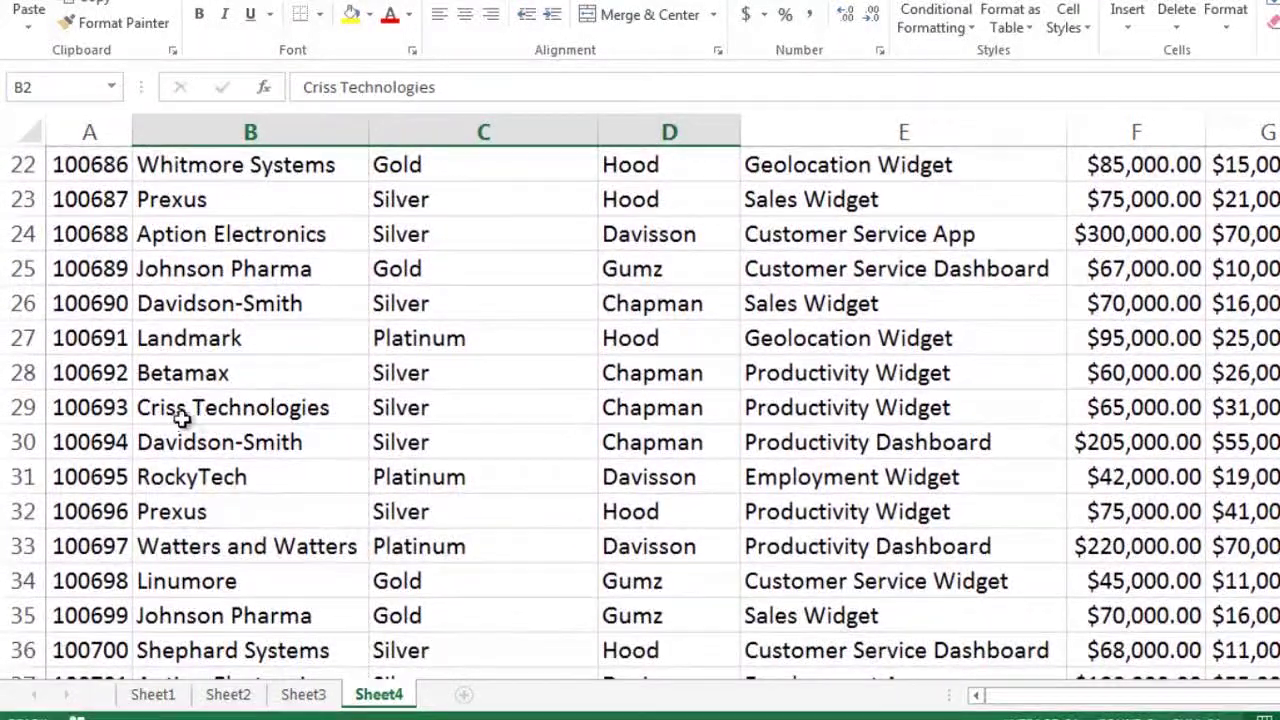
{"action": "left_click_drag", "start_coordinate": [100, 407], "coordinate": [873, 410]}
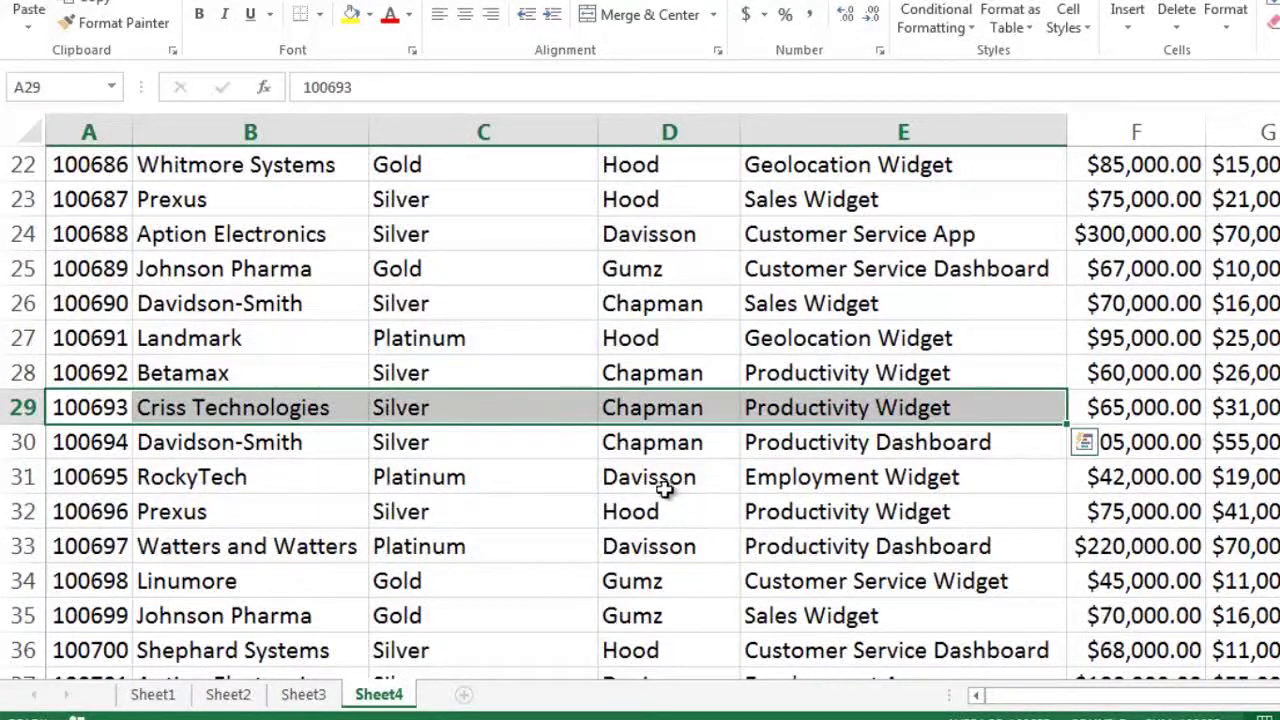
{"action": "scroll", "coordinate": [665, 485], "scroll_direction": "up", "scroll_amount": 7}
{"action": "left_click", "coordinate": [689, 192]}
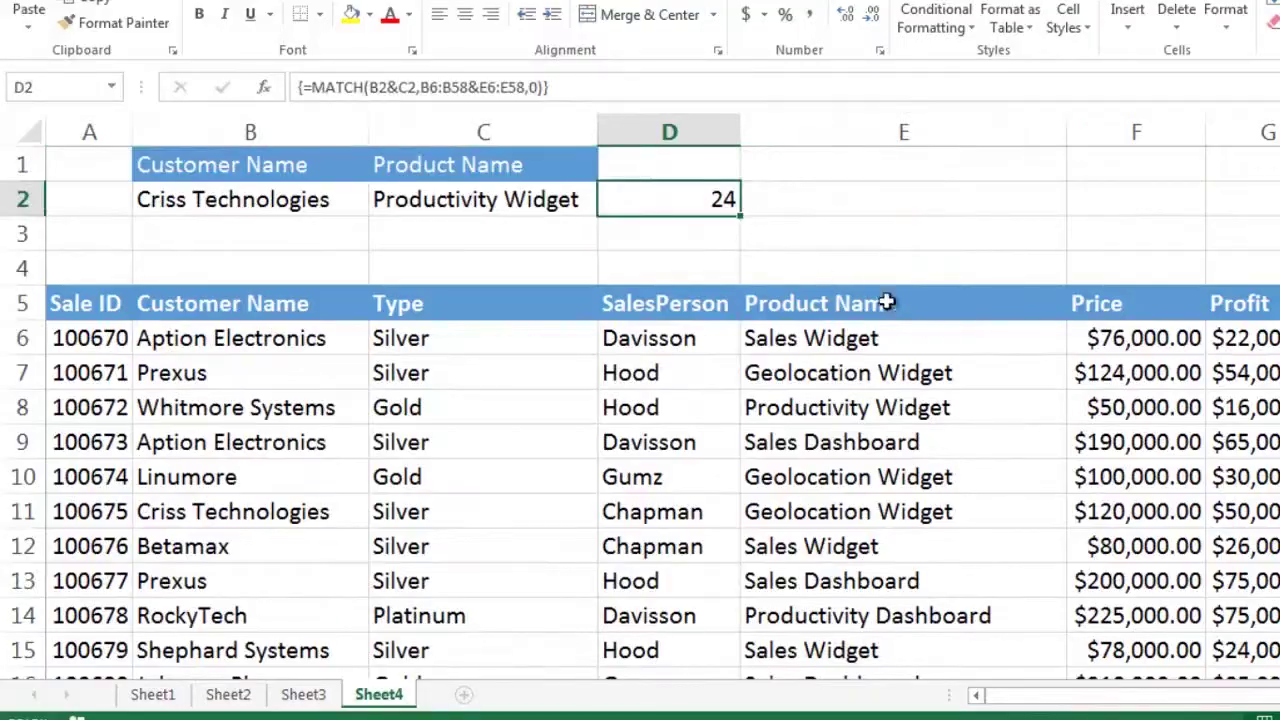